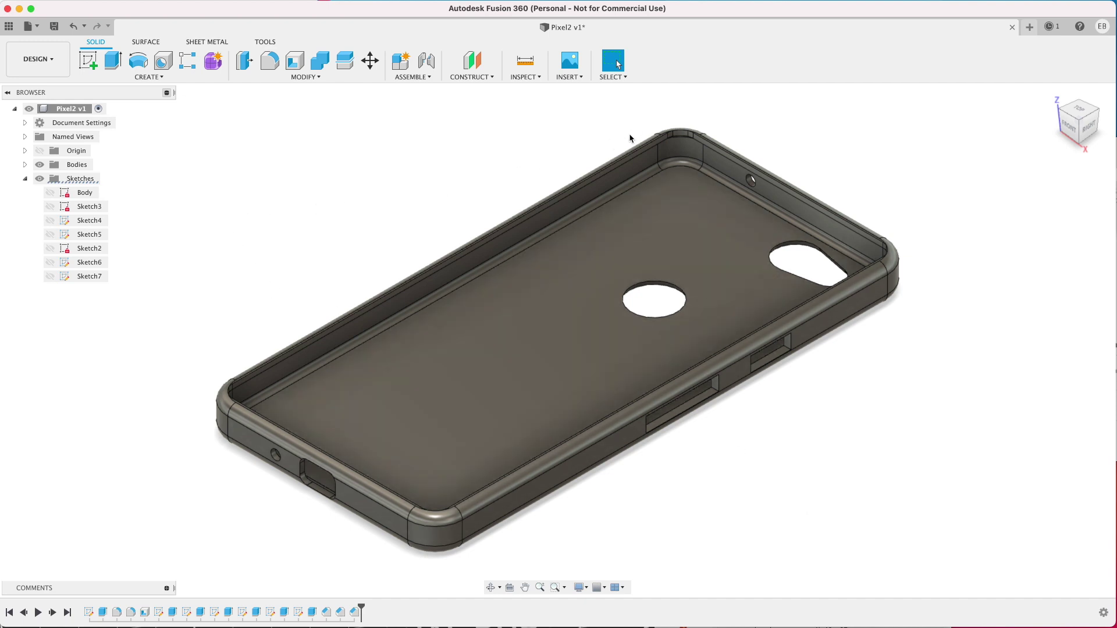
Step: Insert the image AmoungUs.jpg from the Downloads folder as a canvas on the XY plane
click(573, 77)
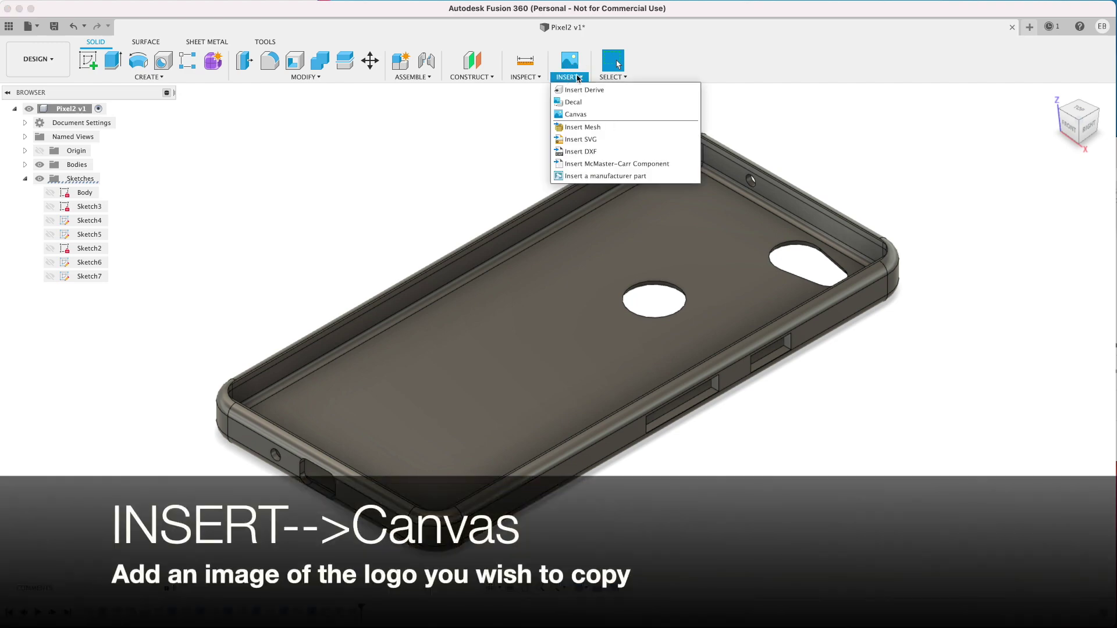
click(576, 116)
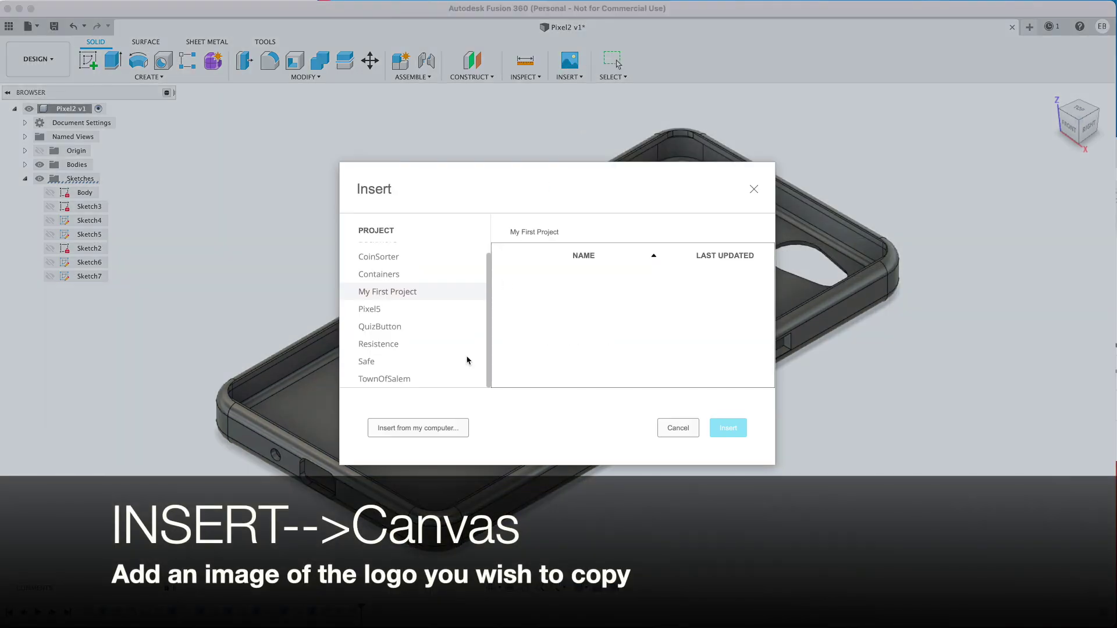
click(448, 429)
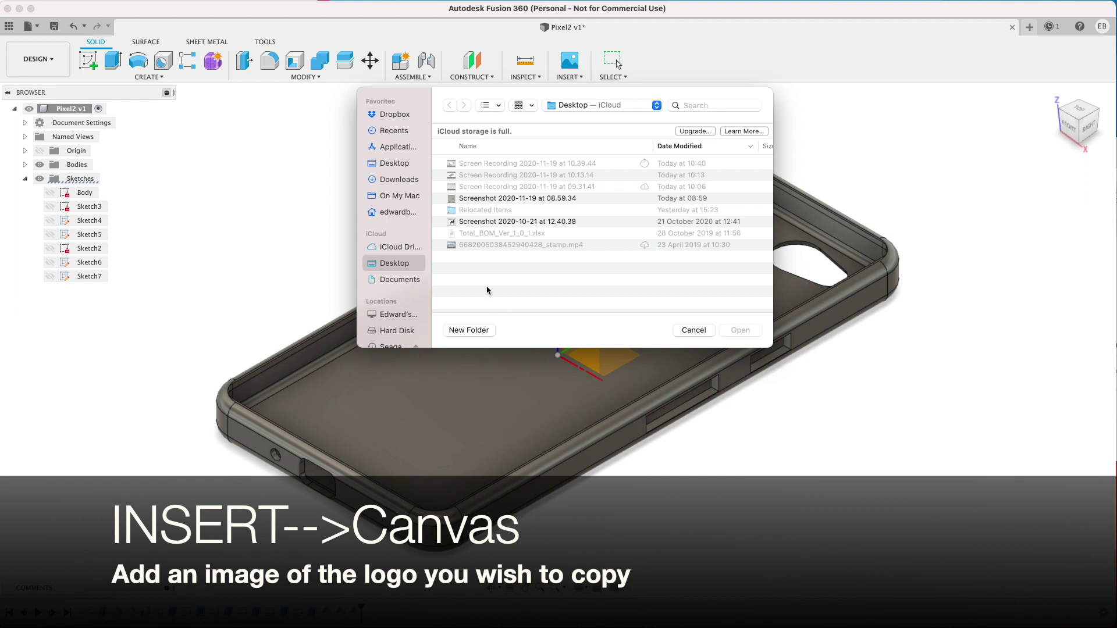
click(398, 178)
click(498, 152)
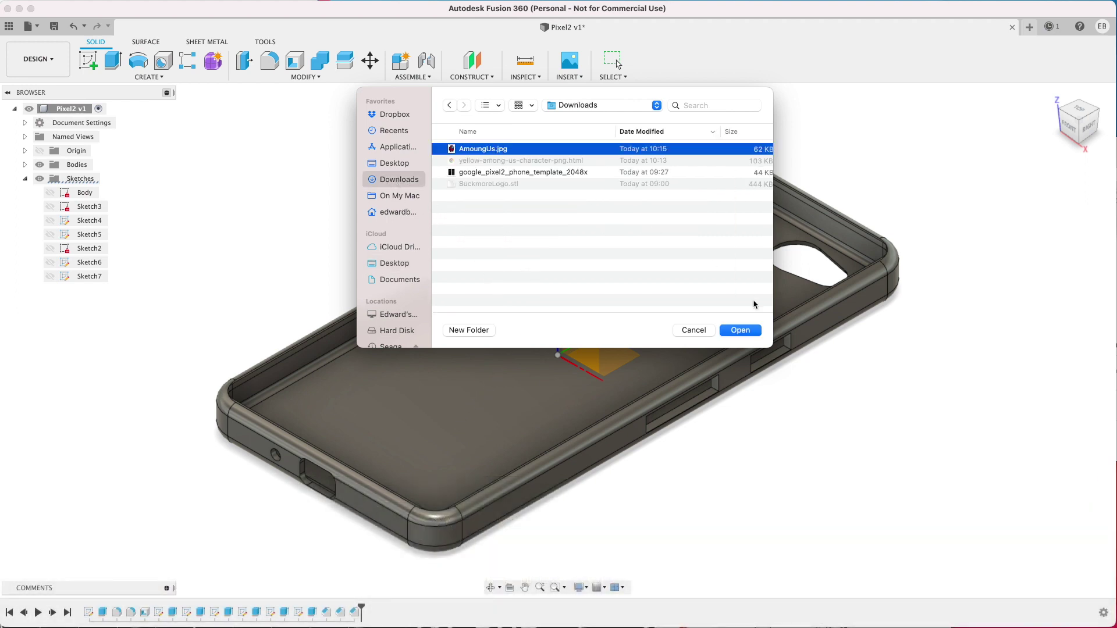
click(751, 330)
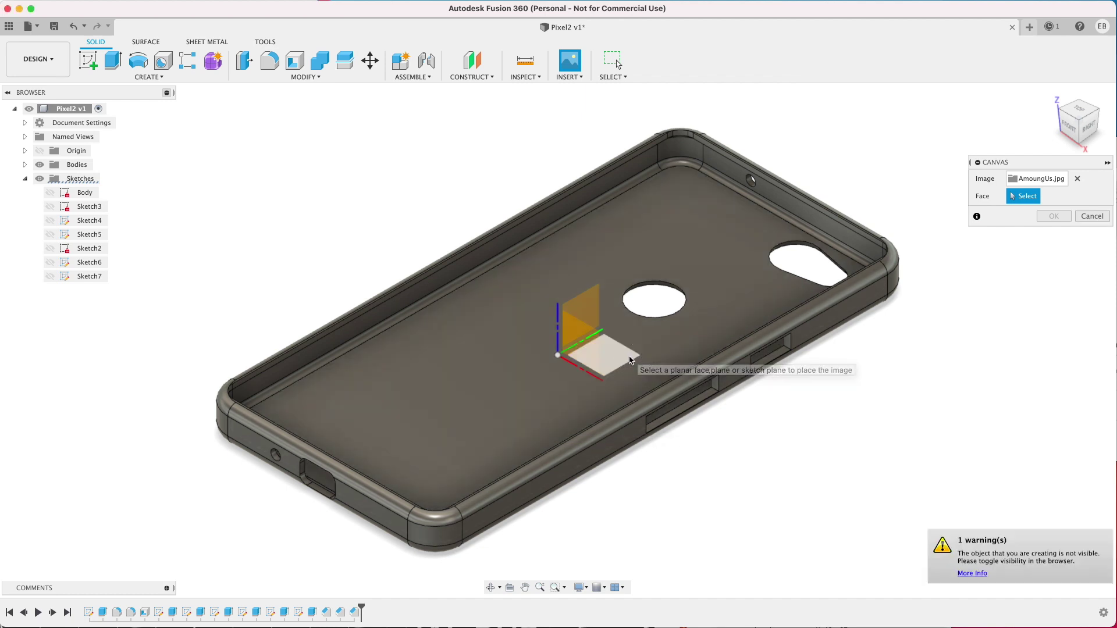
click(630, 360)
click(25, 166)
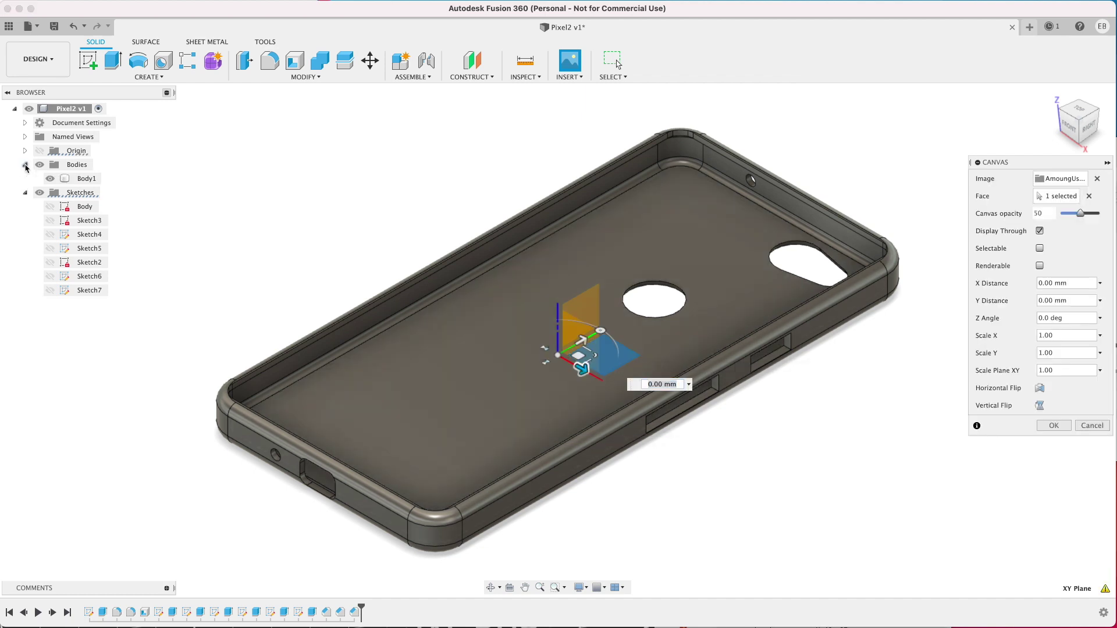
click(1055, 427)
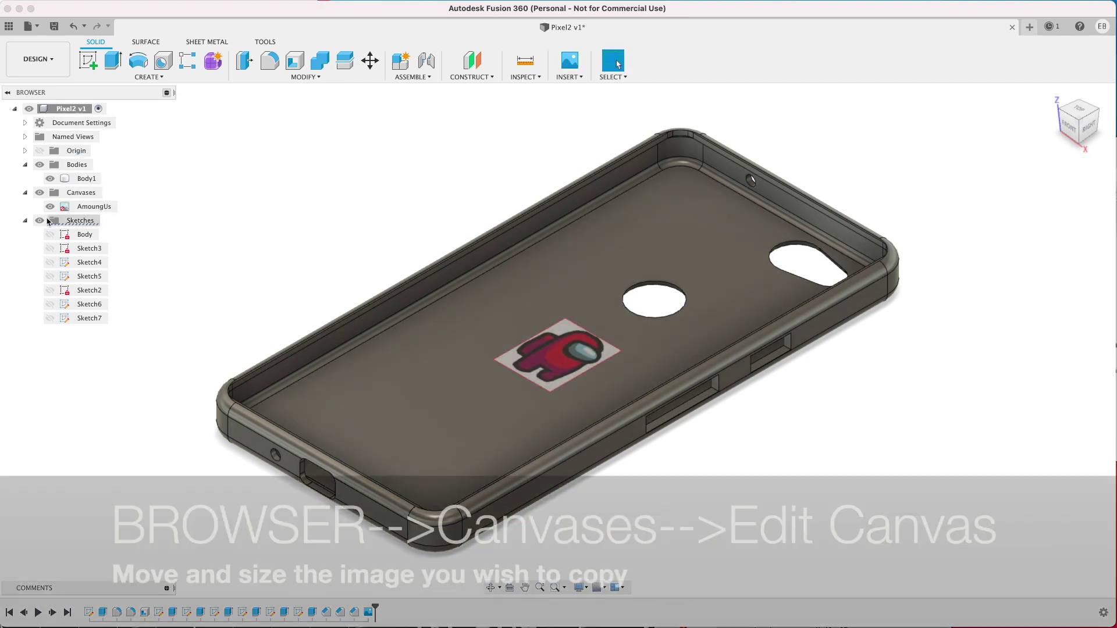
Step: Edit the AmoungUs canvas to sit on the case's inner floor face and scale it in plane by about 2.941
right_click(90, 207)
click(108, 231)
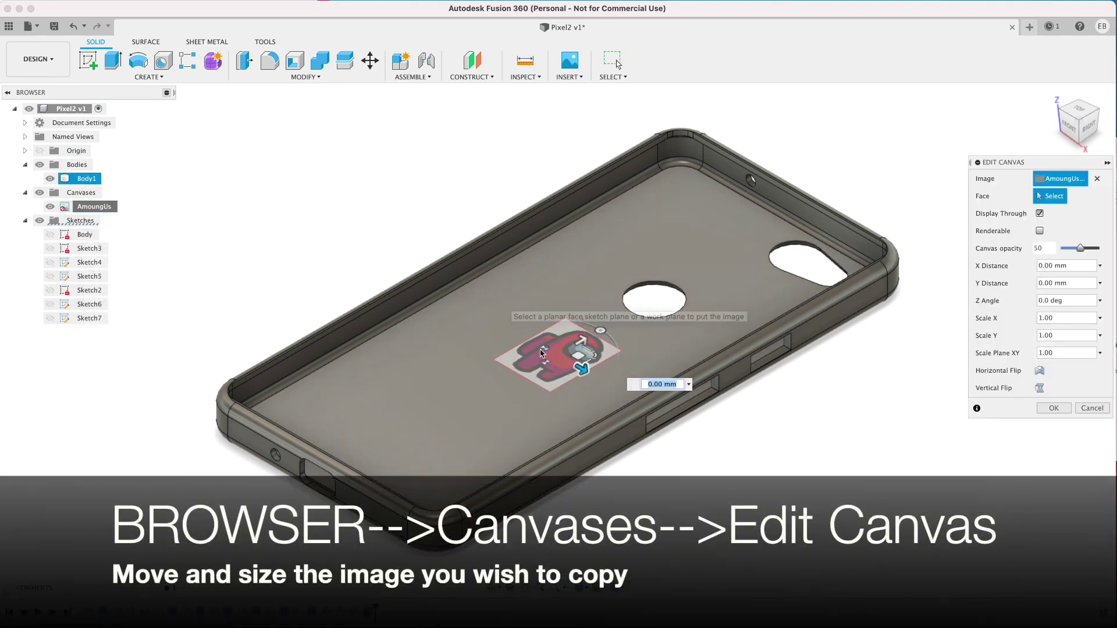
click(656, 361)
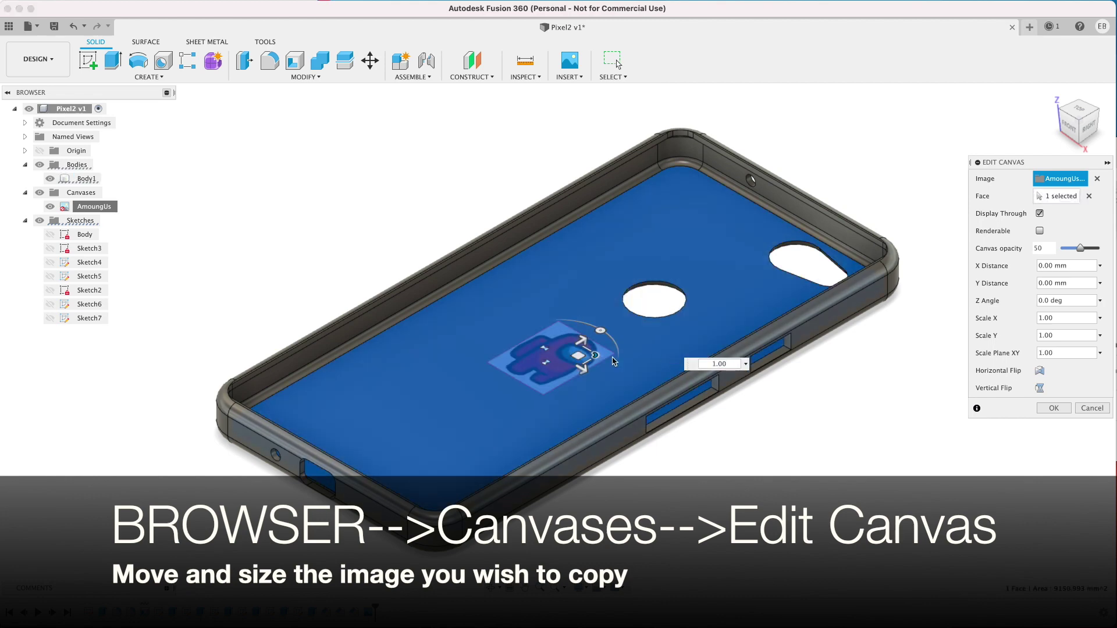
drag(596, 360, 621, 374)
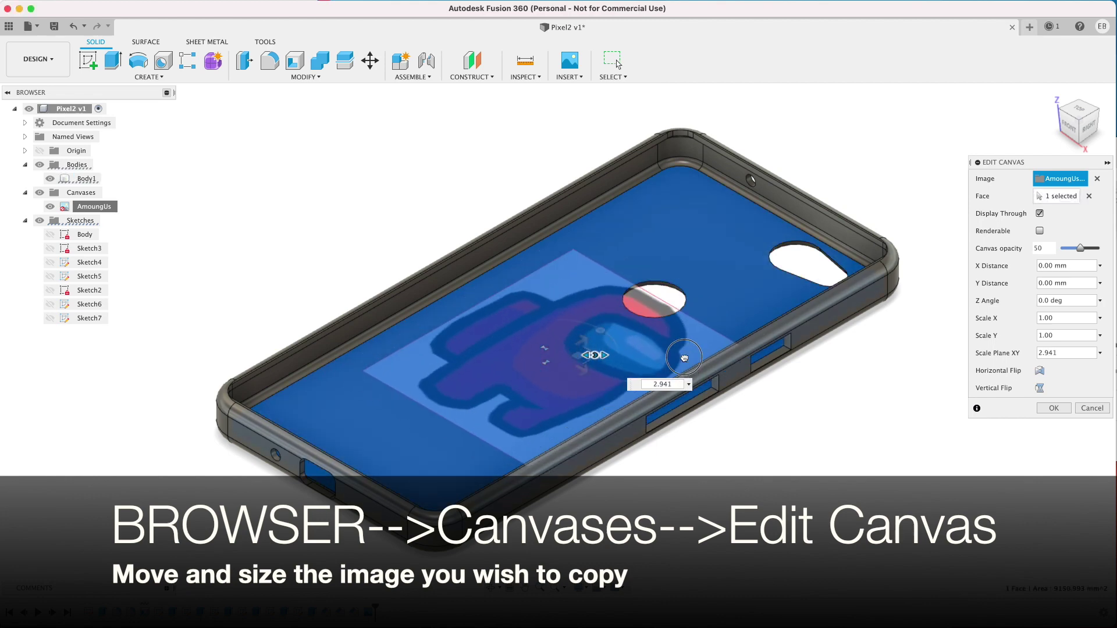
Step: Scale the canvas in plane by a further 1.279 or so and flip it horizontally as seen from the case's back
click(1081, 112)
drag(556, 305, 582, 402)
click(1092, 132)
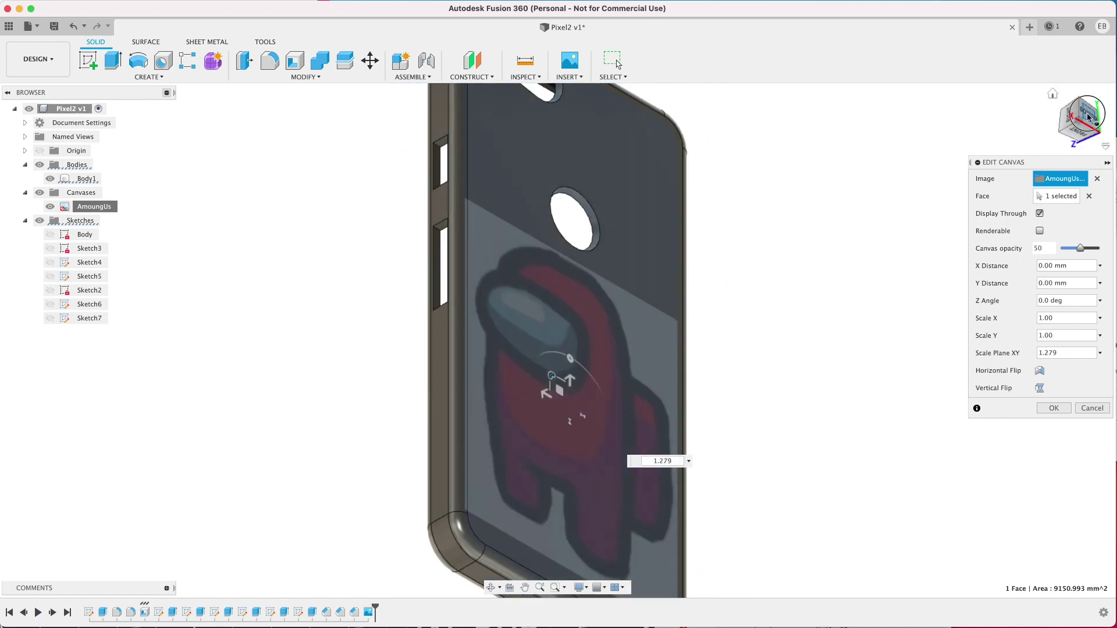
click(1087, 116)
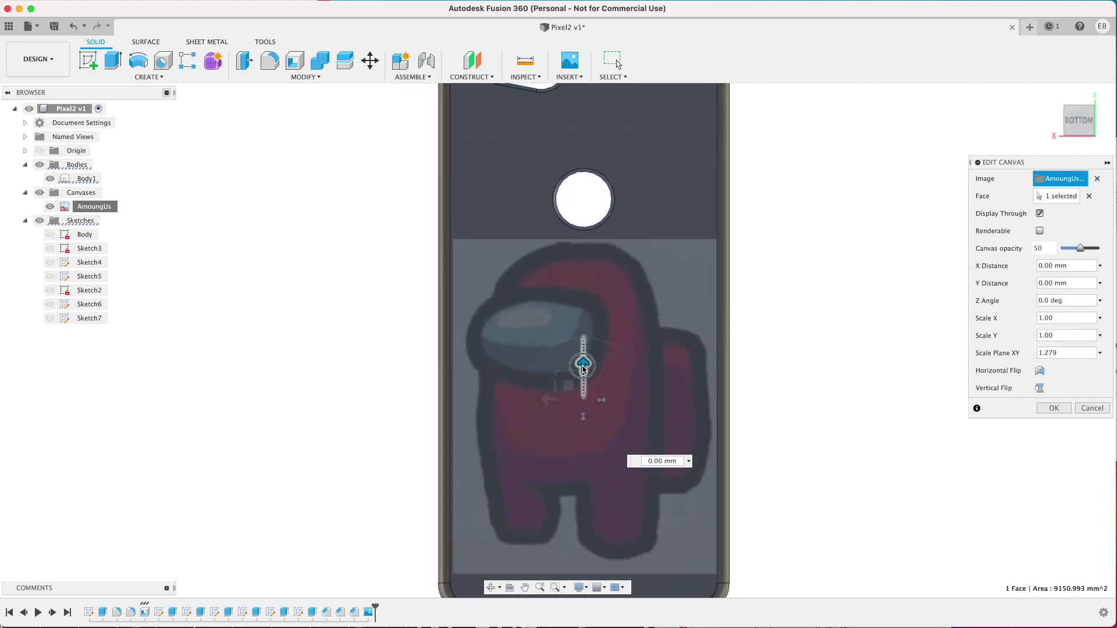
mouse_move(582, 366)
mouse_down()
mouse_move(583, 384)
mouse_move(583, 371)
mouse_up()
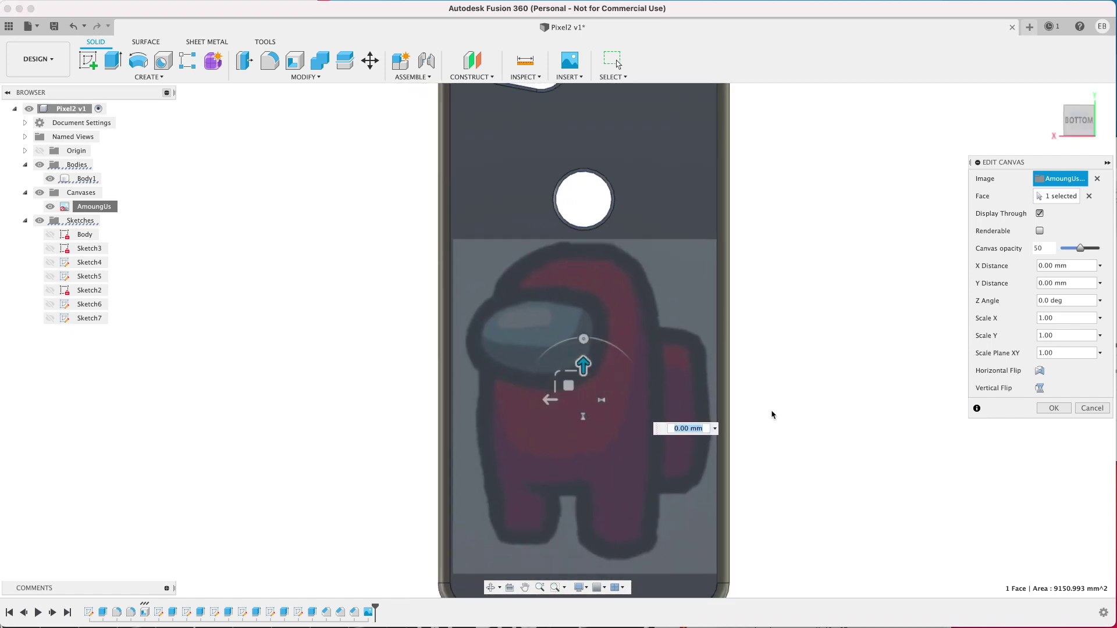
click(1040, 370)
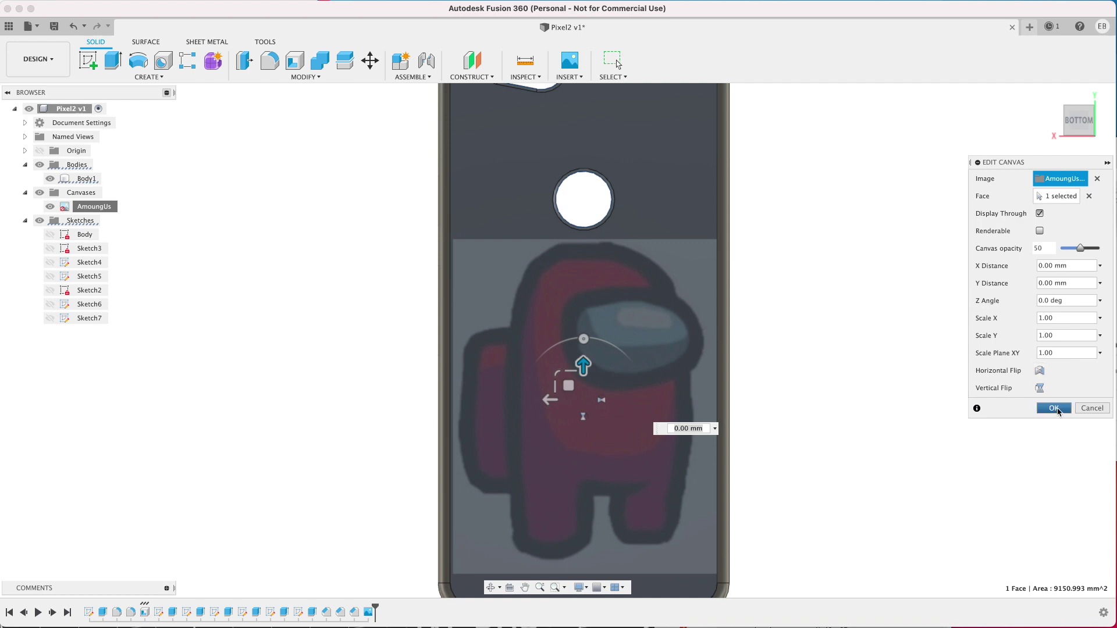
click(1055, 408)
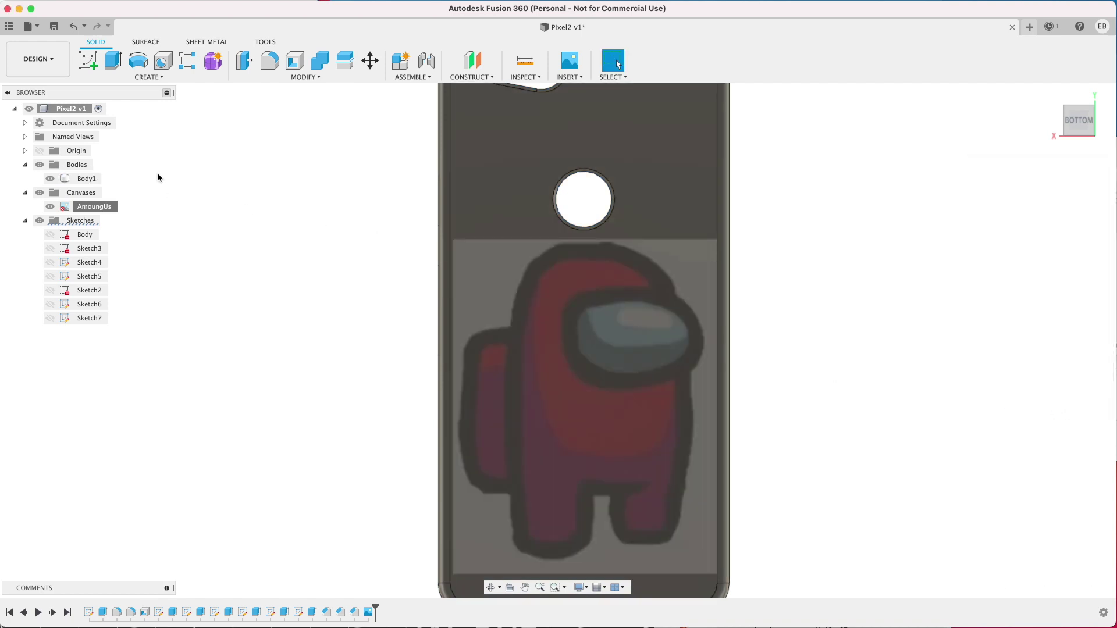
Step: Create a sketch on the outer back face of the case and turn the view so the character stands upright
click(88, 60)
click(545, 274)
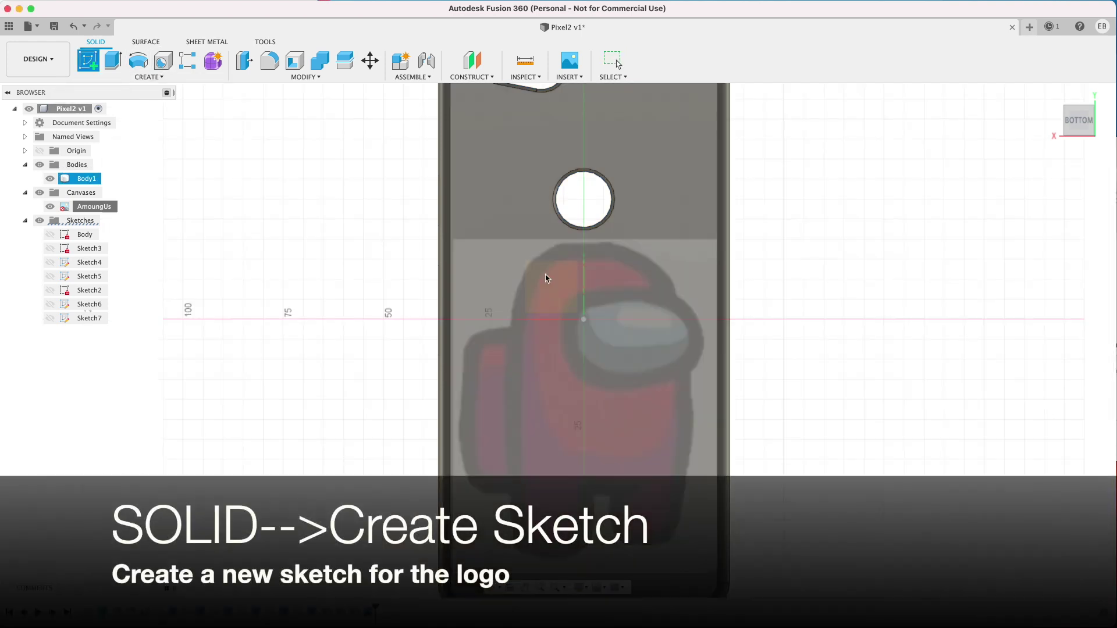
click(489, 204)
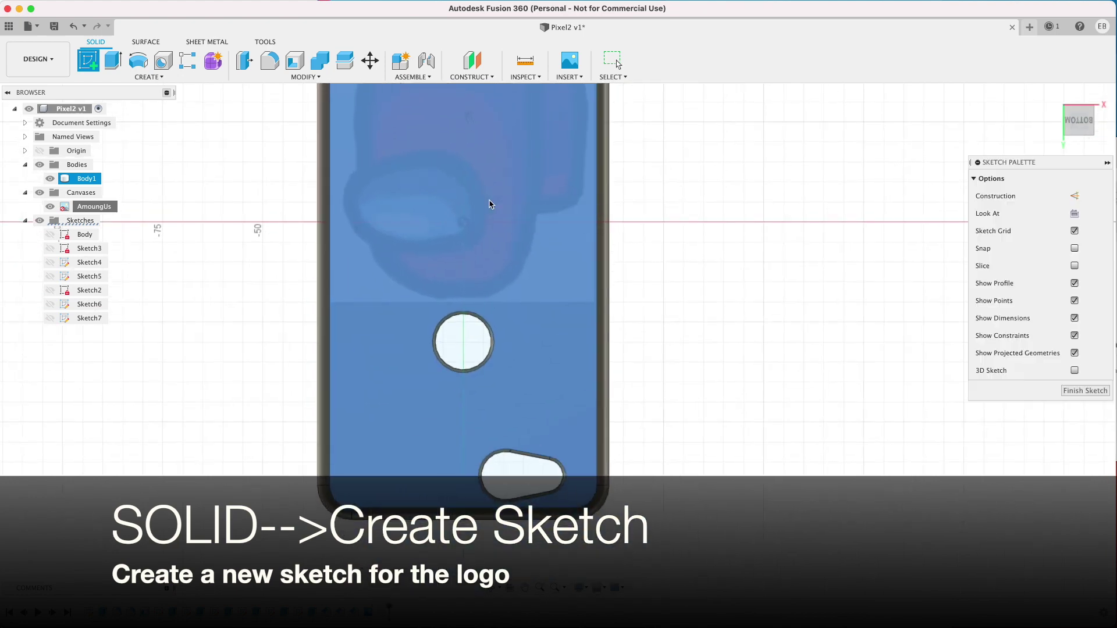
mouse_move(1070, 114)
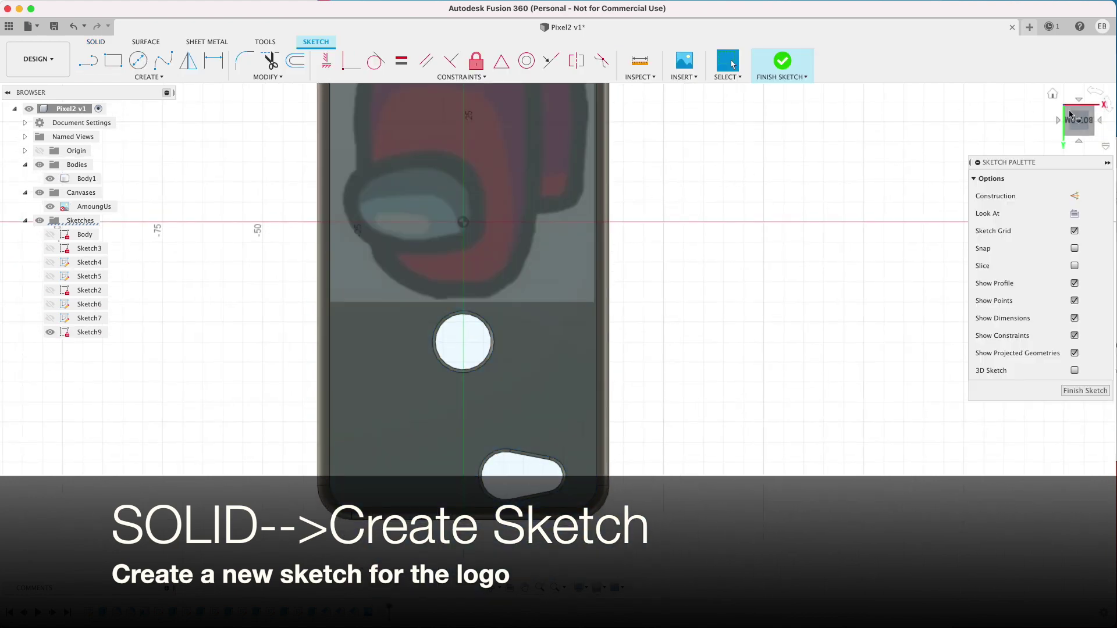
click(1094, 93)
click(1094, 93)
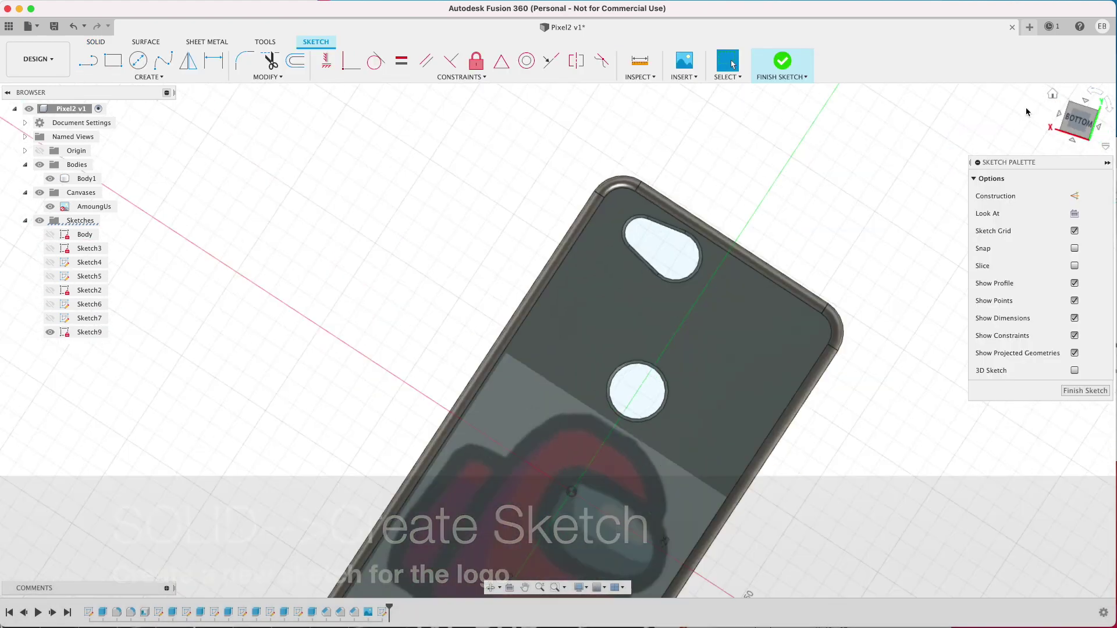
Step: Trace the head outline with a fit point spline from the visor's upper corner over the head to the backpack's upper corner
scroll(657, 459, up, 5)
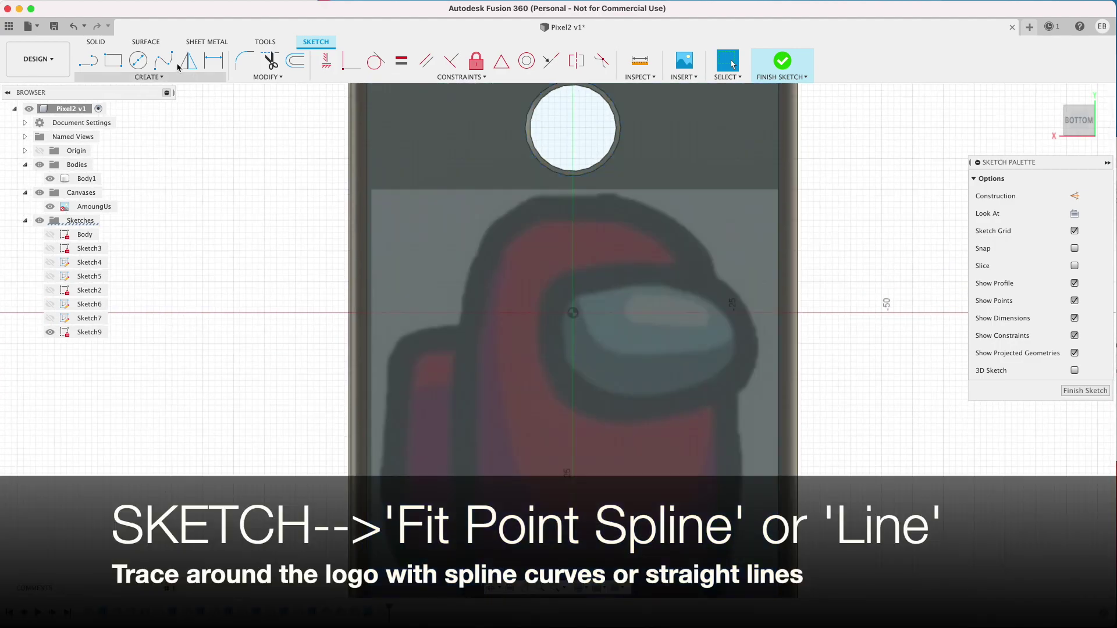
click(163, 60)
scroll(724, 206, up, 1)
scroll(723, 206, up, 1)
click(716, 290)
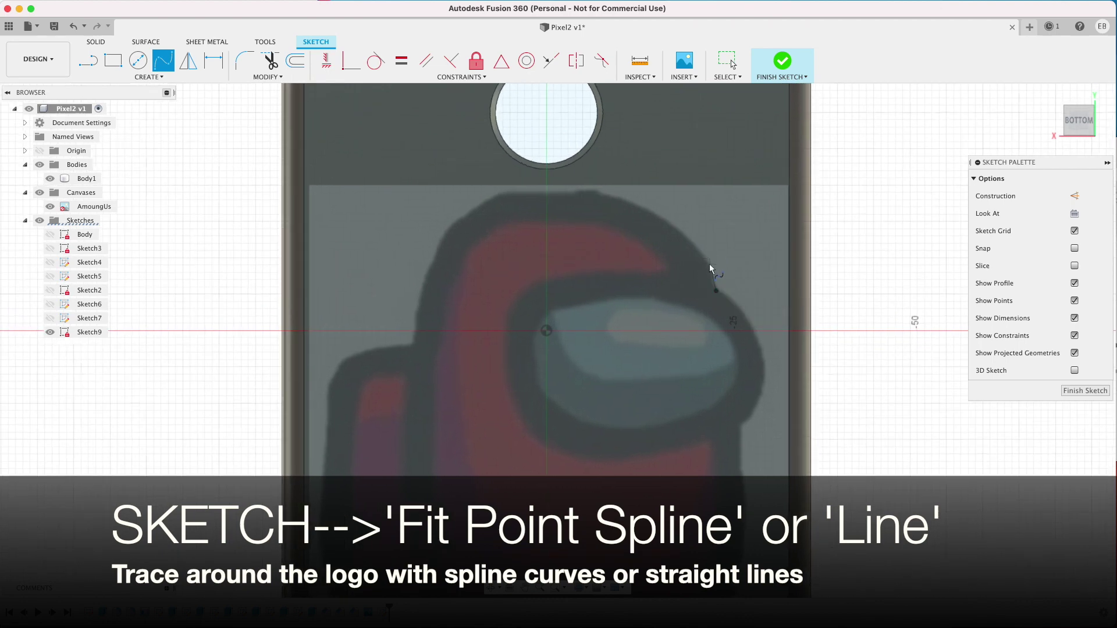
click(710, 268)
click(678, 229)
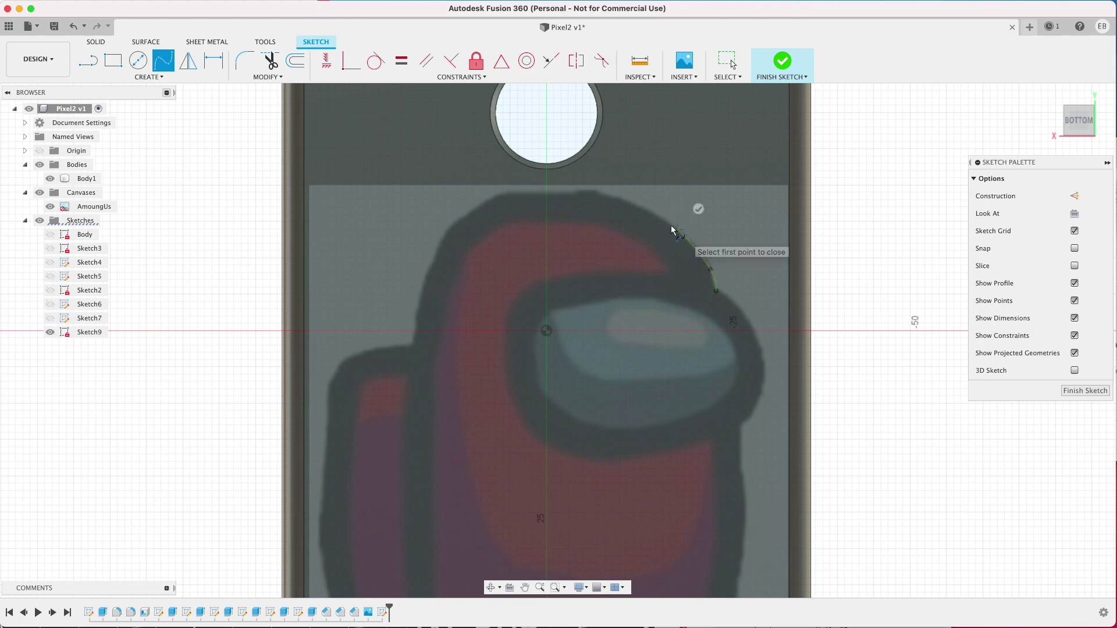
click(567, 191)
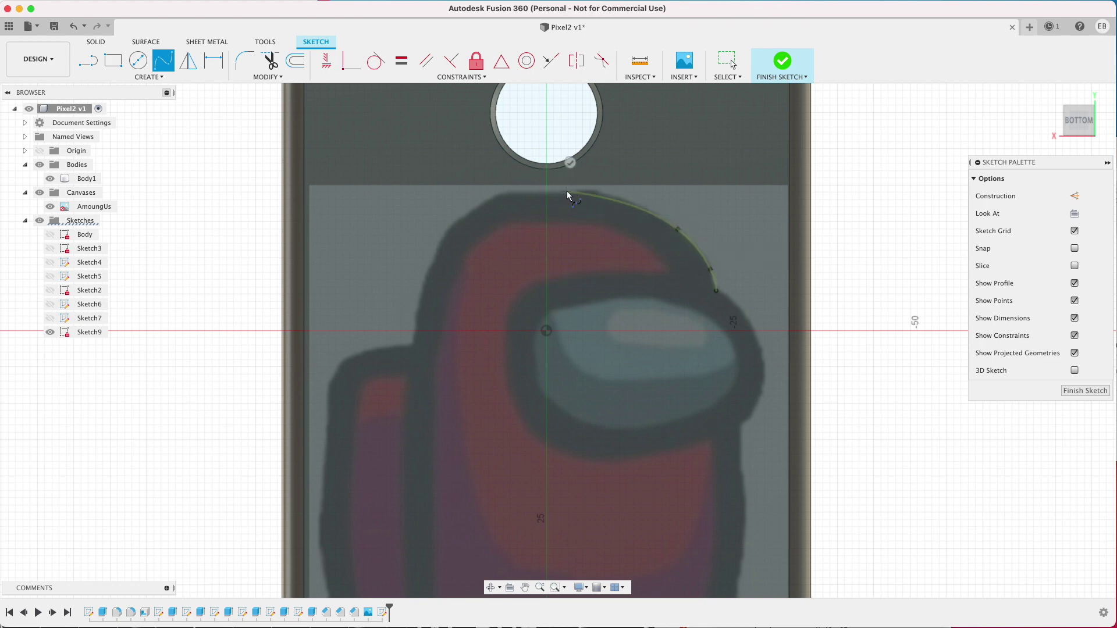
click(462, 215)
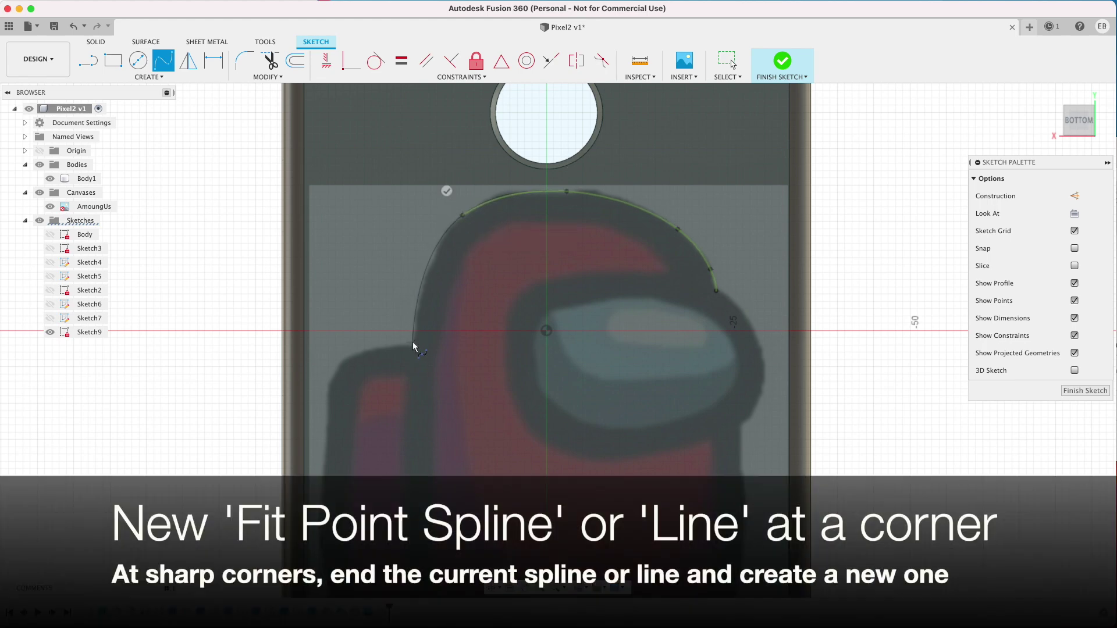
click(413, 347)
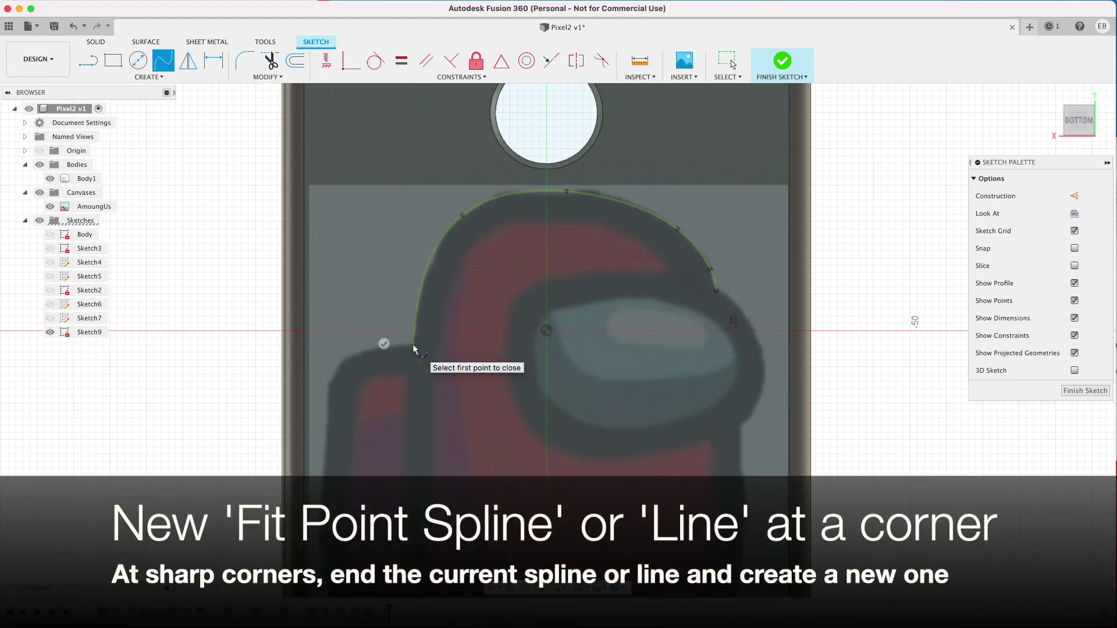
scroll(412, 348, up, 3)
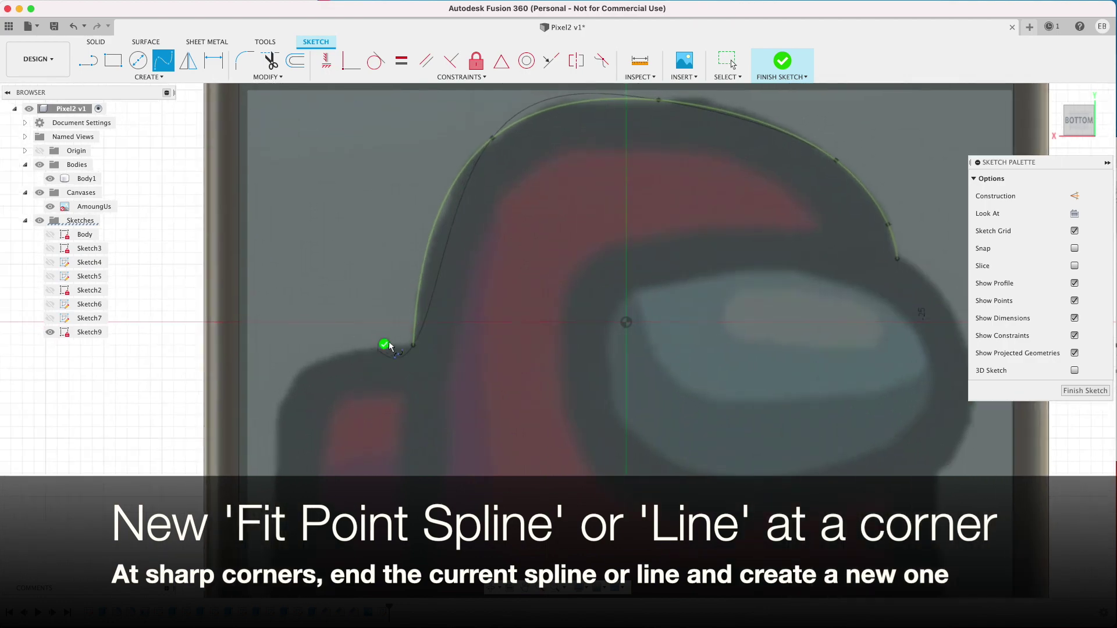
click(384, 343)
Step: Trace the backpack's outer outline with a fit point spline from its upper corner to where it meets the rear leg
click(413, 345)
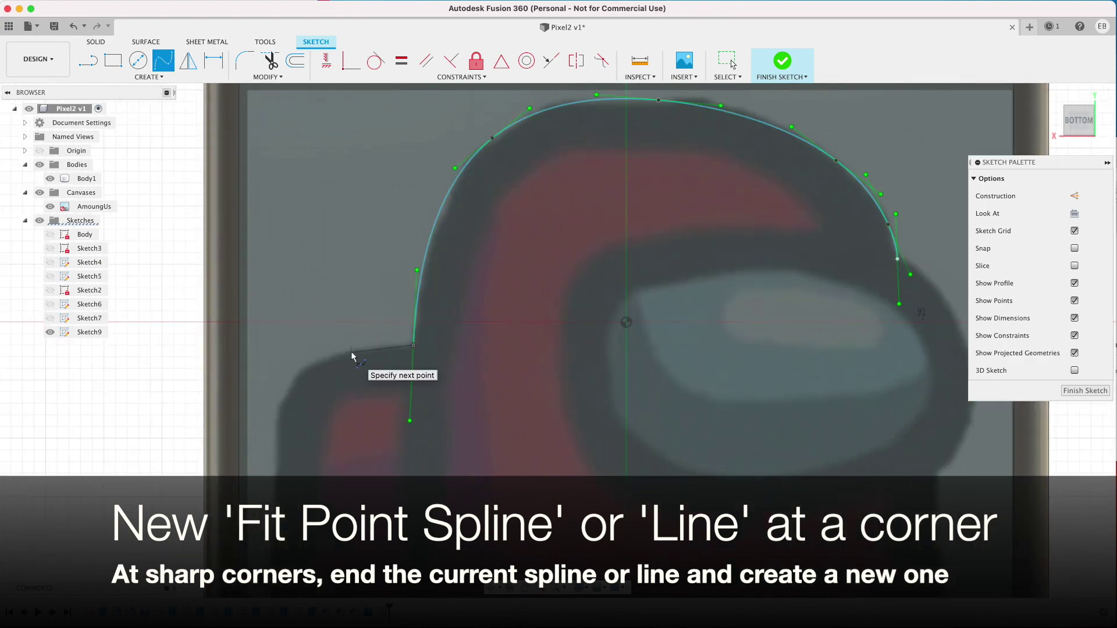
click(351, 352)
click(304, 370)
click(275, 466)
scroll(198, 437, down, 3)
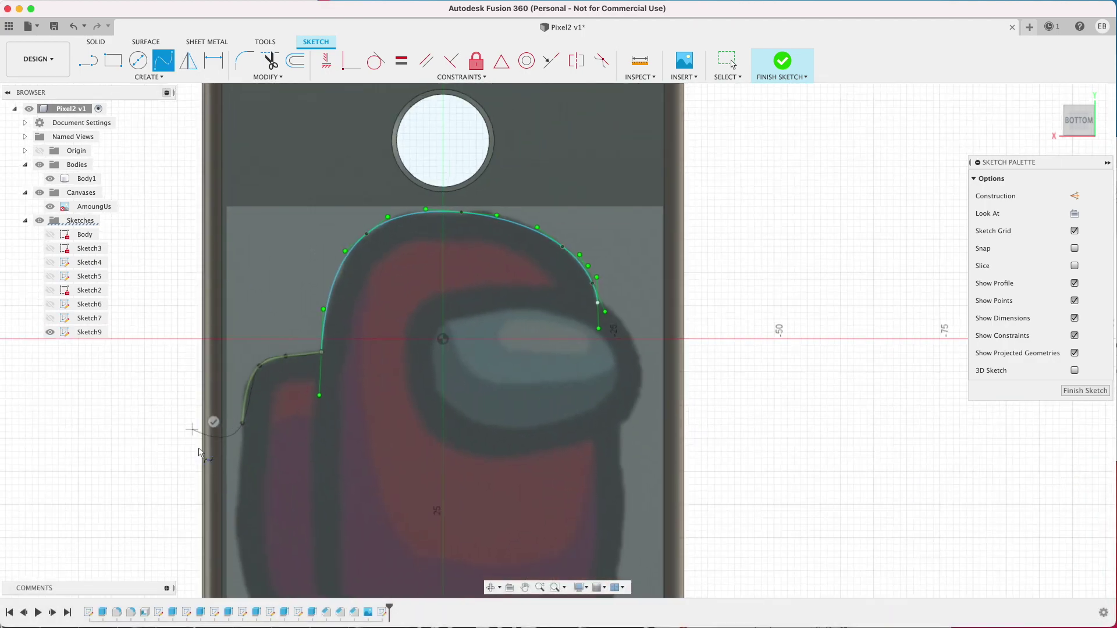
scroll(174, 477, up, 3)
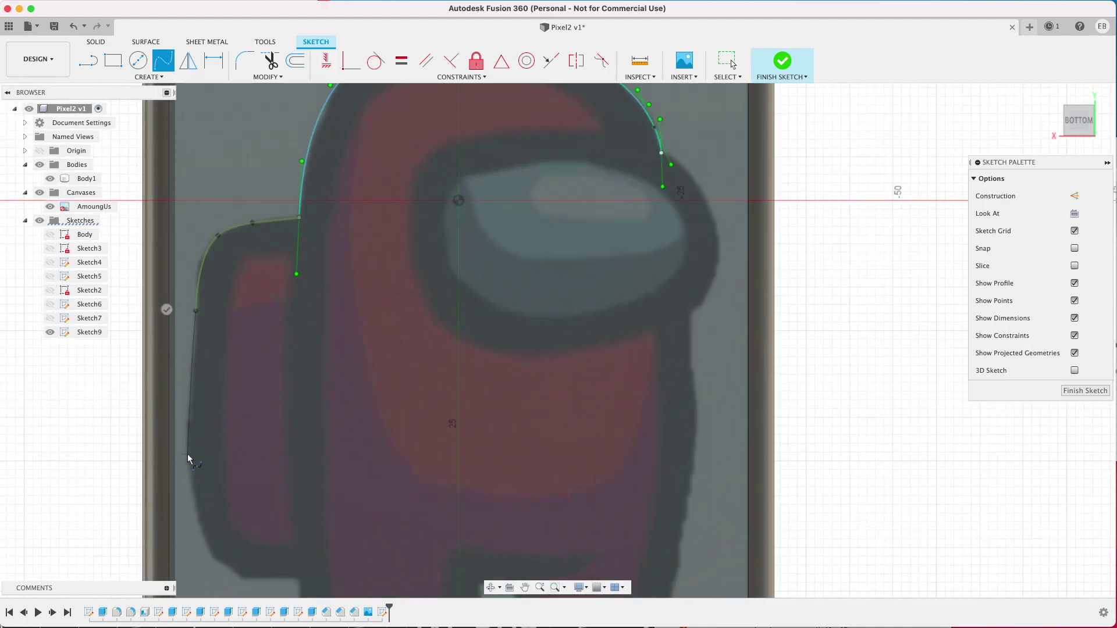
click(189, 452)
click(211, 550)
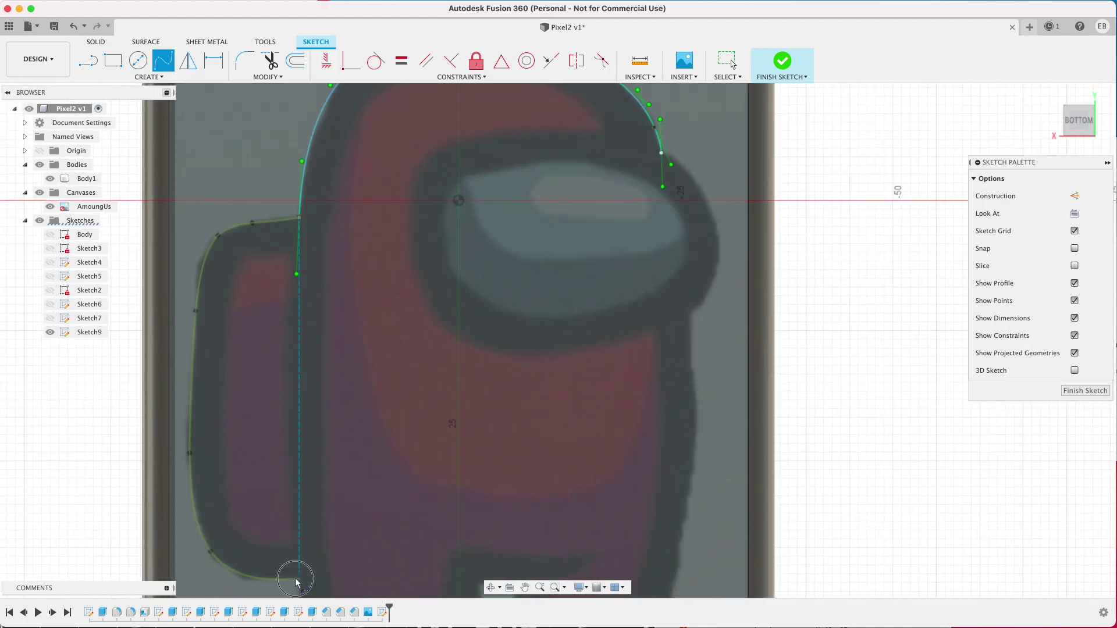
click(295, 580)
scroll(286, 527, down, 2)
click(295, 590)
Step: Trace the rear leg with a fit point spline from the backpack's lower corner around the foot to the gap between the legs
scroll(227, 280, down, 3)
scroll(235, 404, up, 5)
click(282, 314)
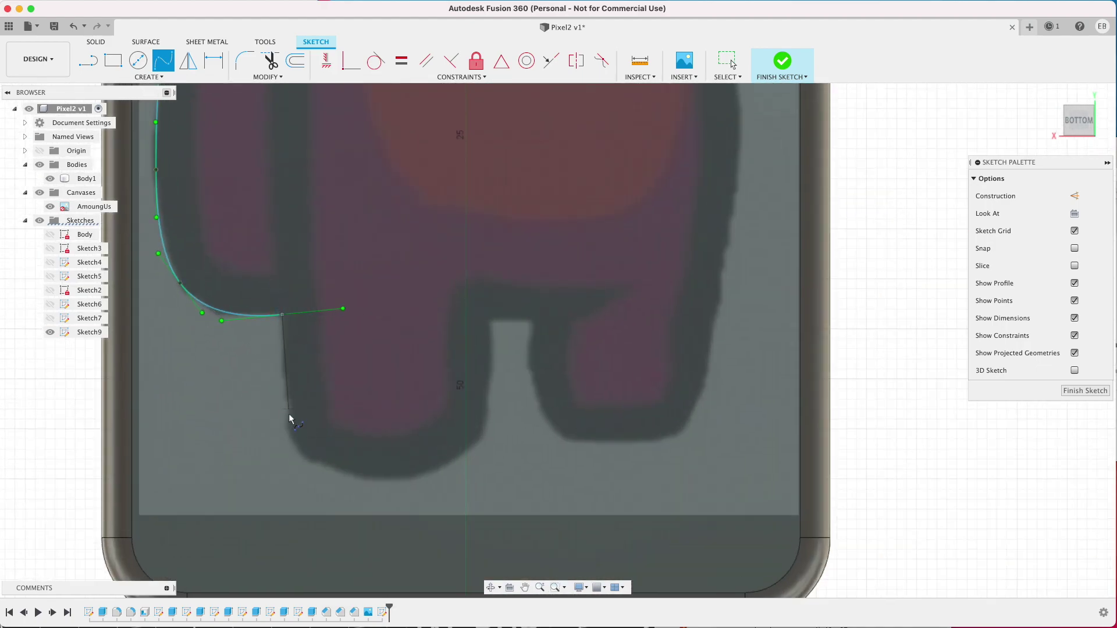
click(290, 425)
click(314, 460)
click(399, 479)
click(487, 422)
click(489, 321)
click(514, 309)
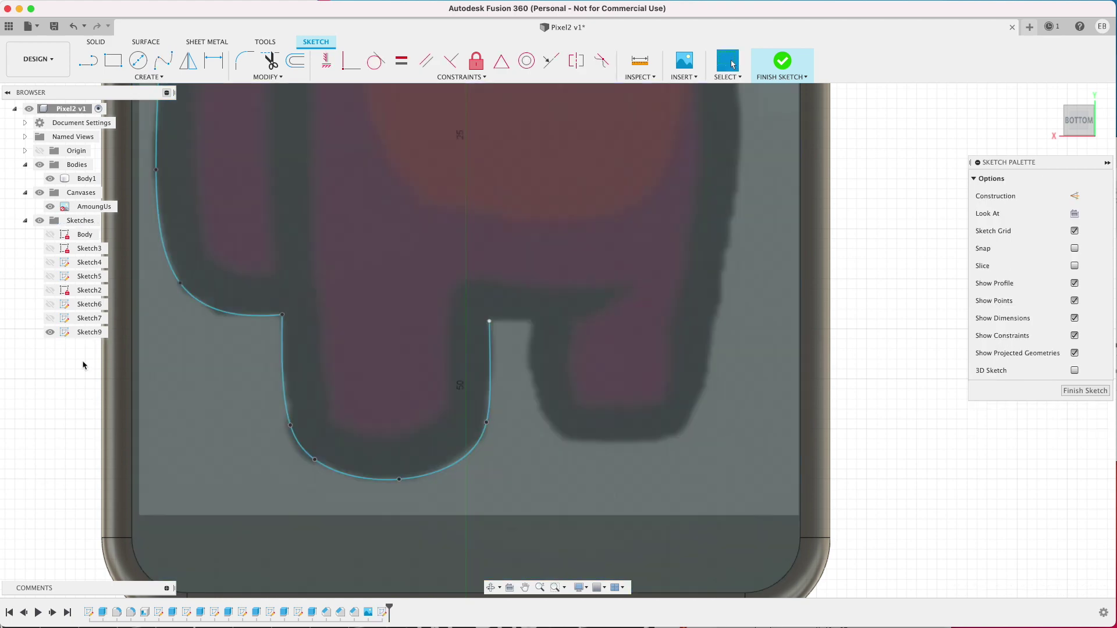
Step: Trace the short edge between the legs and a fit point spline around the front foot
click(490, 320)
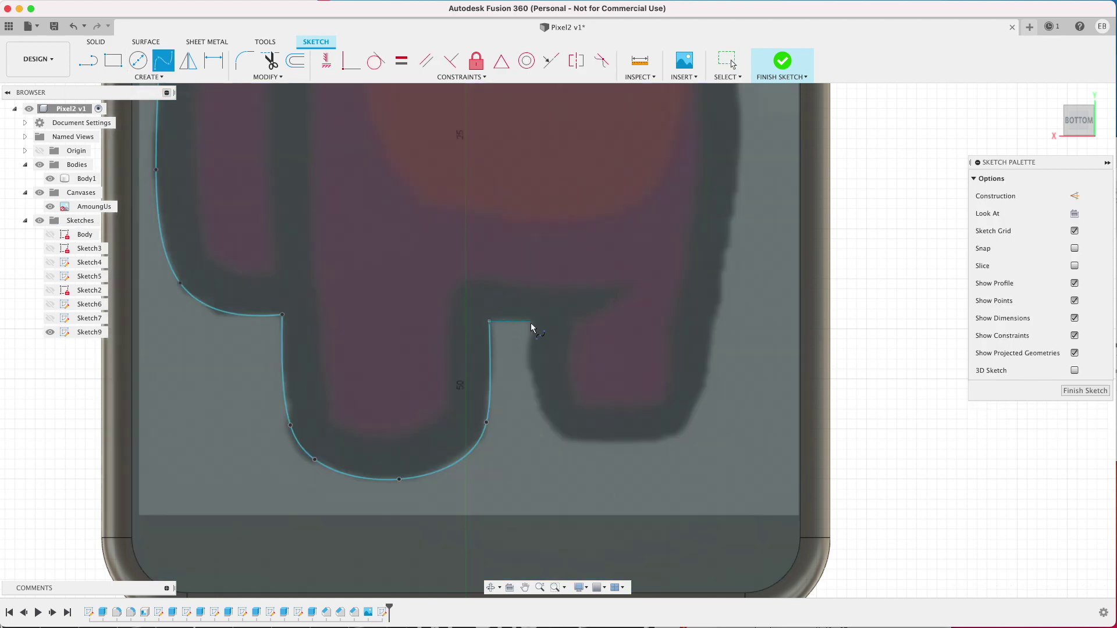
click(533, 322)
scroll(533, 322, up, 3)
click(525, 404)
click(558, 518)
click(770, 568)
click(884, 441)
Step: Trace the front edge of the body with a fit point spline from the front foot up to the visor's lower corner
scroll(788, 409, down, 3)
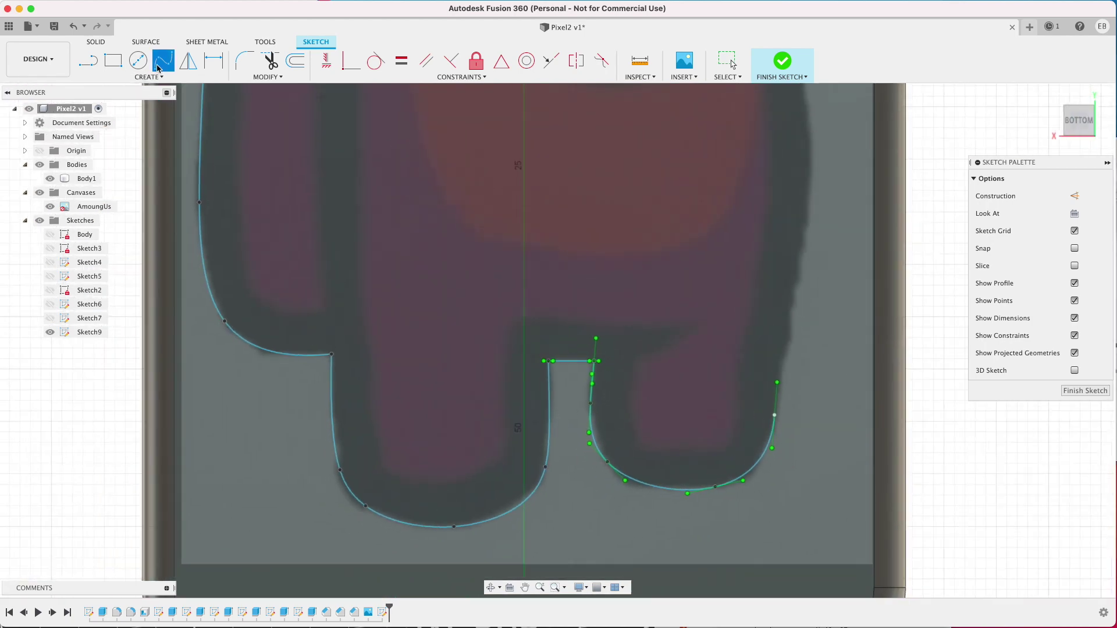
click(790, 322)
scroll(813, 152, down, 3)
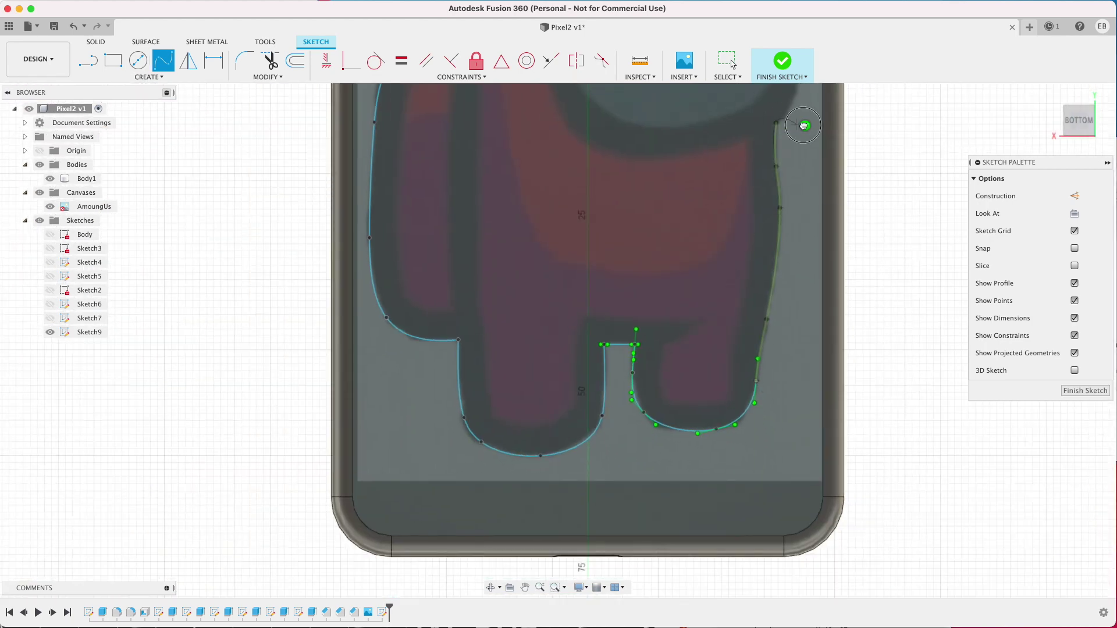
Step: Trace the outer front bulge around the visor with a fit point spline from the head corner to the top of the body's front edge
scroll(720, 274, up, 5)
click(742, 304)
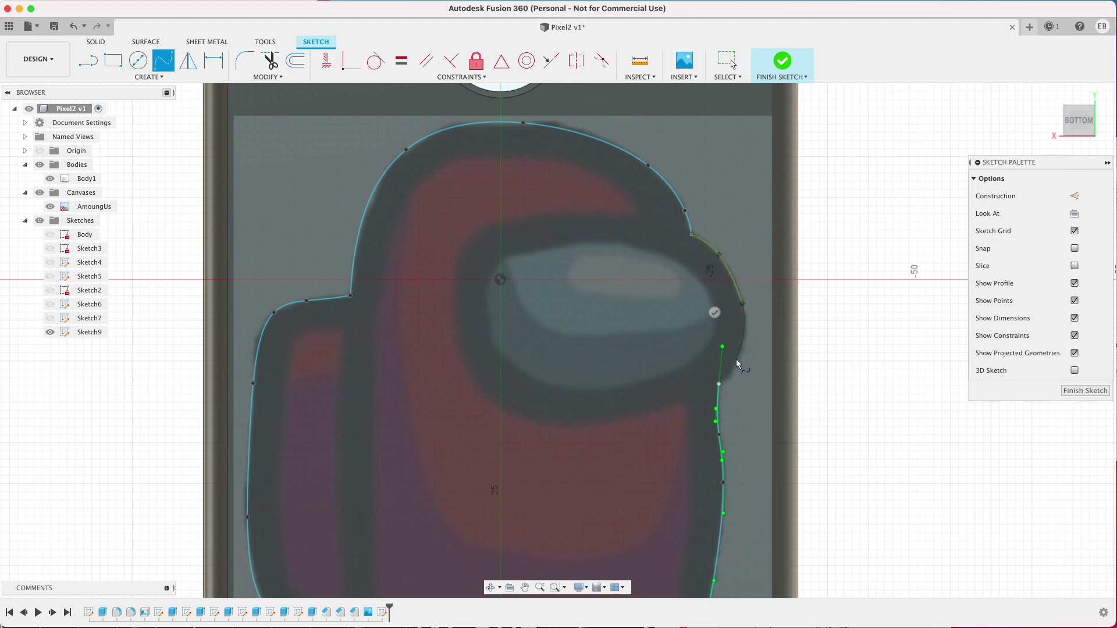
click(736, 369)
click(719, 384)
click(714, 355)
Step: Trace the backpack's inner outline with a fit point spline from its upper inner corner around the outer side to its lower inner corner
scroll(307, 215, down, 3)
scroll(307, 291, up, 3)
click(344, 231)
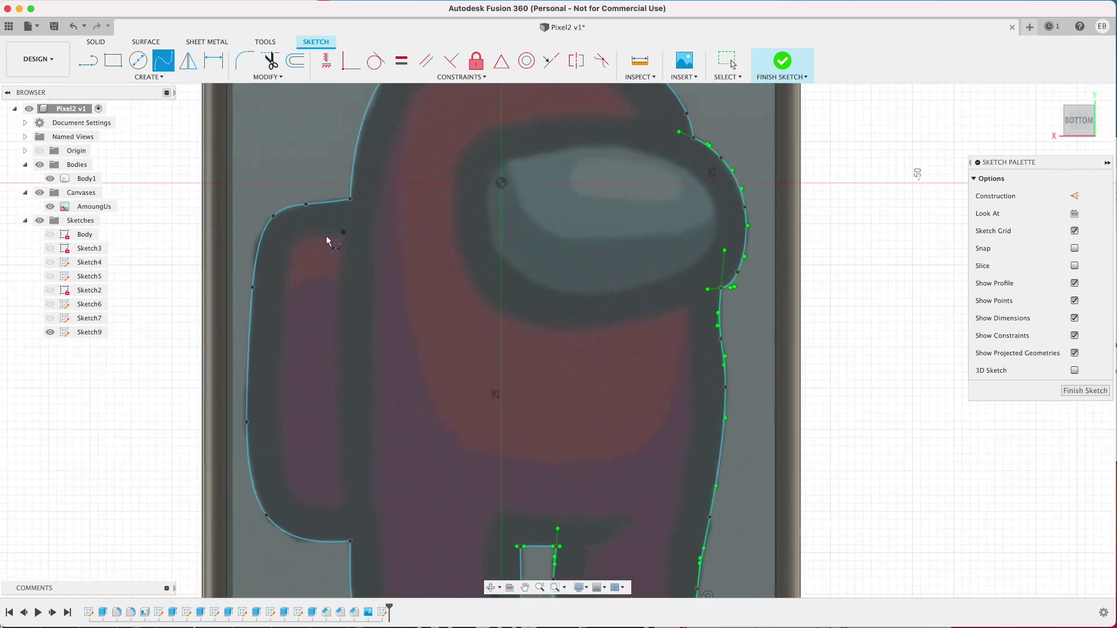
click(327, 237)
scroll(327, 237, up, 3)
click(304, 236)
click(277, 248)
click(253, 557)
scroll(203, 425, down, 3)
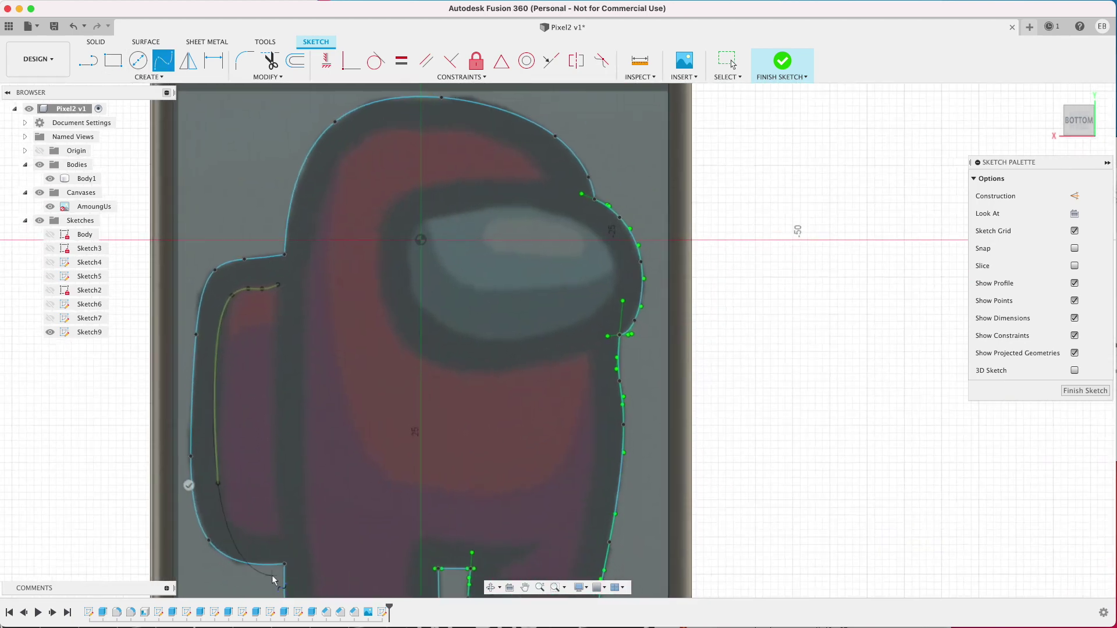
scroll(289, 509, up, 4)
click(290, 509)
Step: Close the backpack's inner outline with a nearly straight fit point spline along the side facing the body
scroll(349, 447, down, 5)
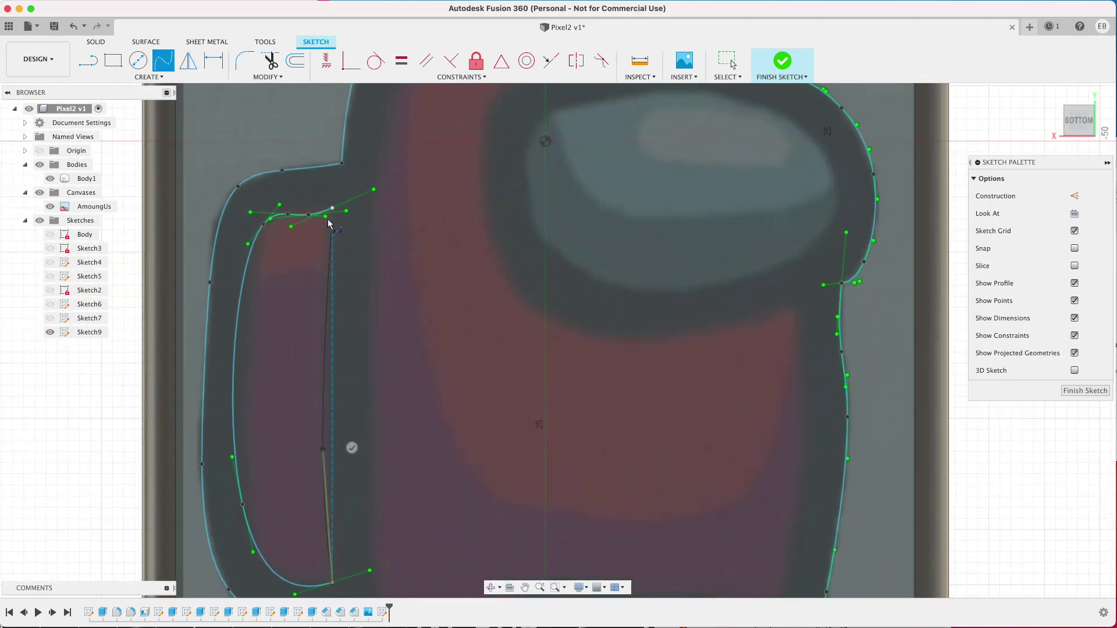
scroll(349, 499, up, 3)
click(333, 207)
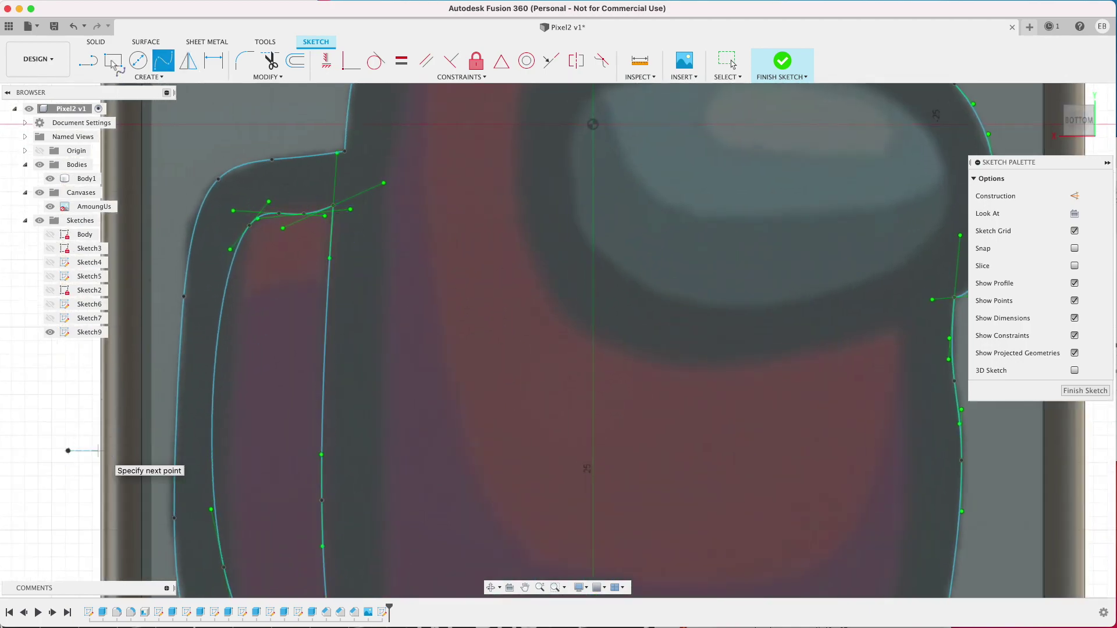
Step: Trace the body's inner outline with a fit point spline from the head above the visor, over the top and down the back to the rear foot
scroll(175, 320, down, 5)
scroll(234, 145, up, 5)
click(686, 250)
click(623, 191)
click(444, 142)
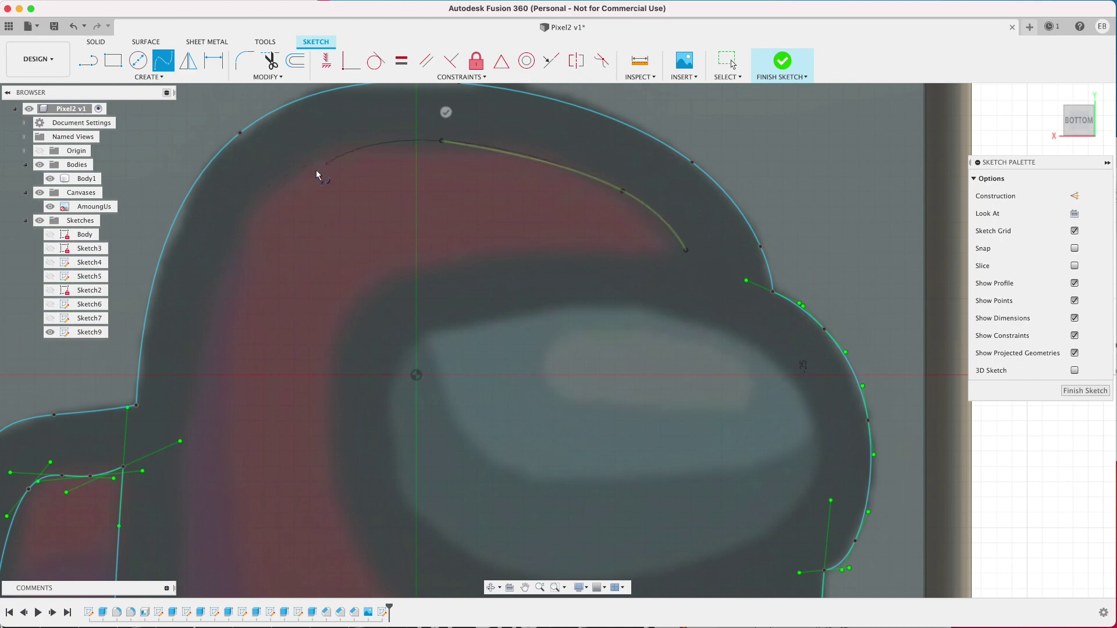
click(258, 192)
click(182, 456)
scroll(105, 192, down, 5)
scroll(133, 494, up, 3)
scroll(261, 238, down, 5)
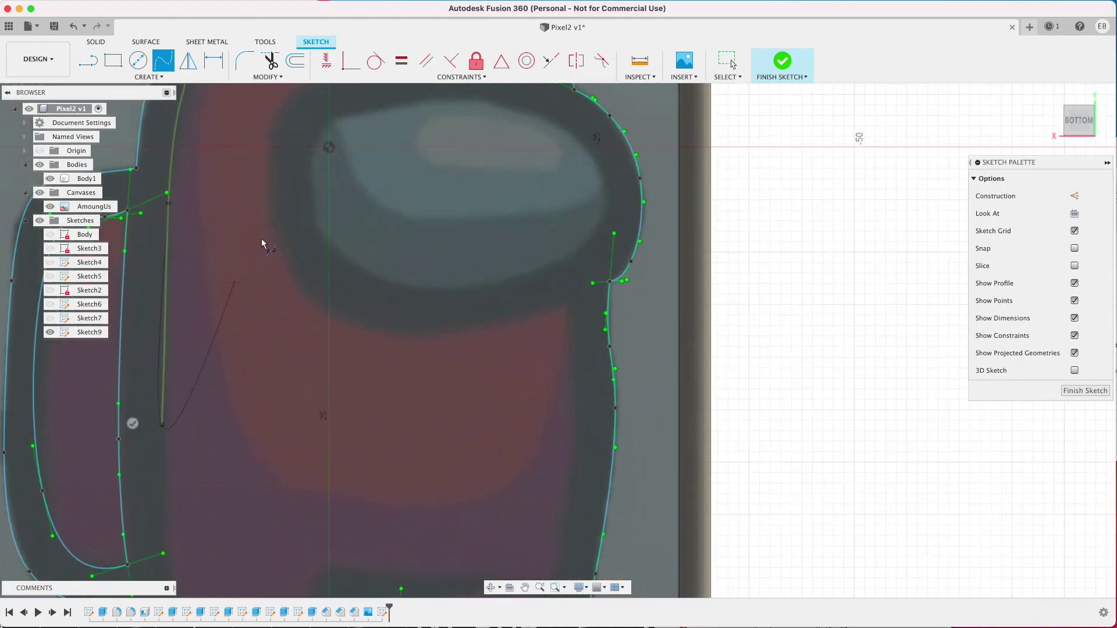
click(207, 527)
scroll(227, 538, up, 5)
click(209, 523)
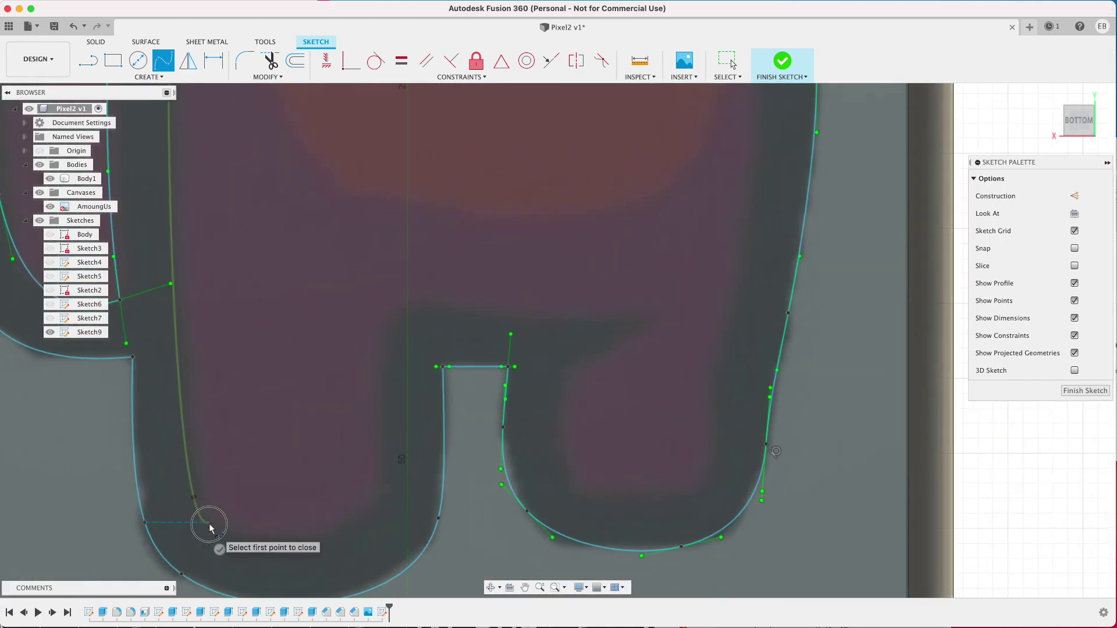
key(Return)
Step: Trace the rear foot's inner outline with a fit point spline, continuing up the leg and across the crotch to the pointed tip above the front leg
click(89, 61)
click(164, 61)
click(209, 523)
click(258, 543)
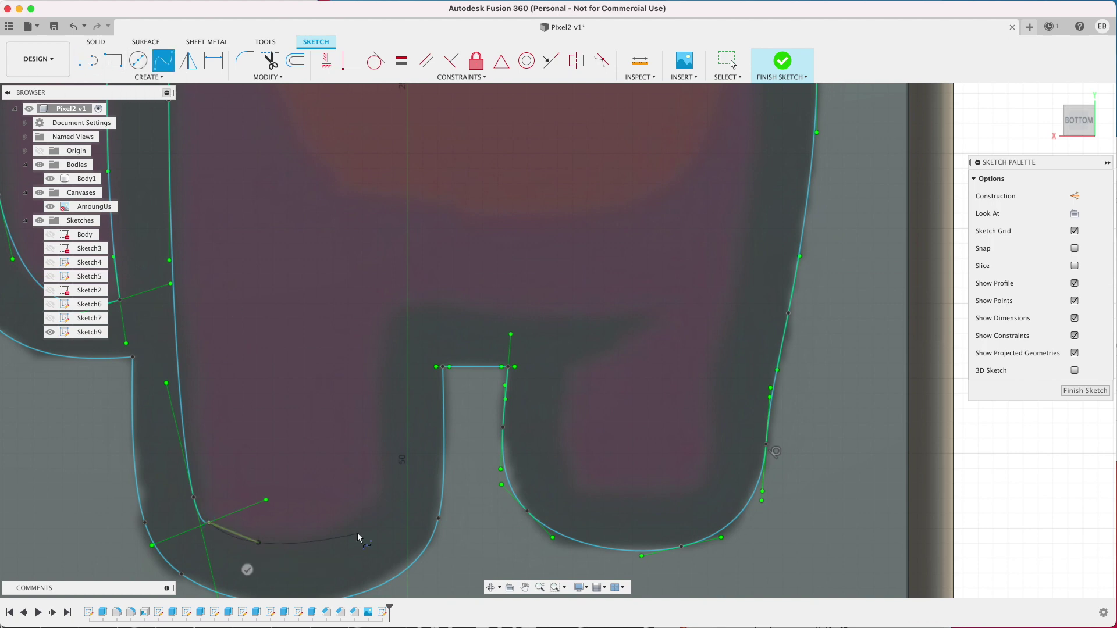
click(364, 522)
click(382, 483)
click(377, 358)
click(409, 305)
click(507, 309)
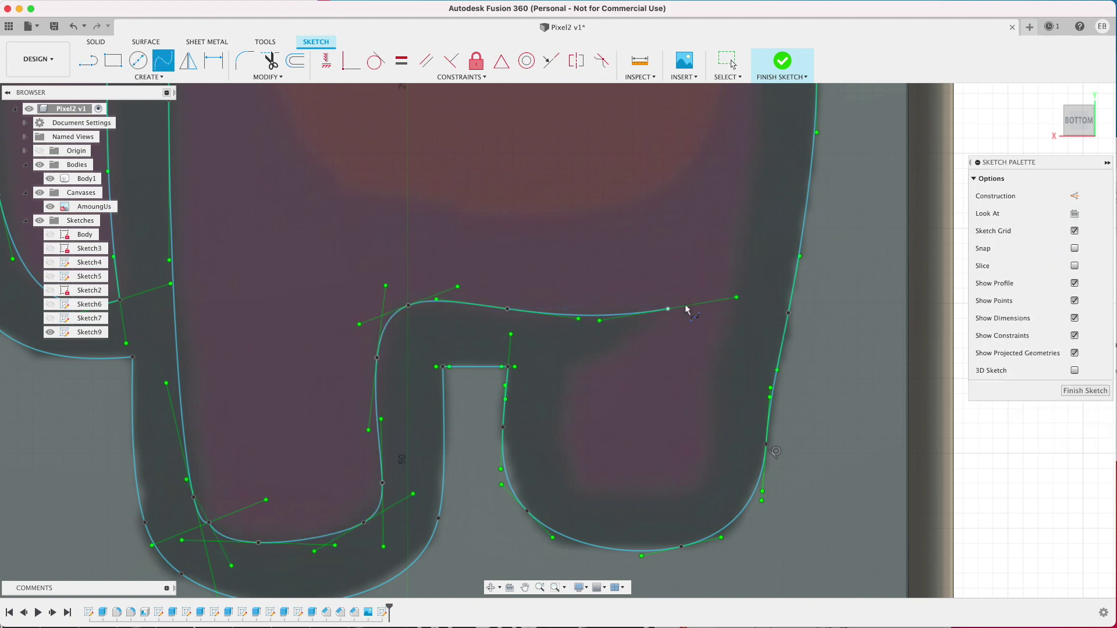
Step: Trace the front leg's inner outline with fit point splines from the pointed tip, around the foot and up the body's front edge to the visor border
double_click(569, 364)
click(561, 445)
click(585, 489)
click(686, 489)
click(718, 419)
click(726, 325)
scroll(734, 331, down, 3)
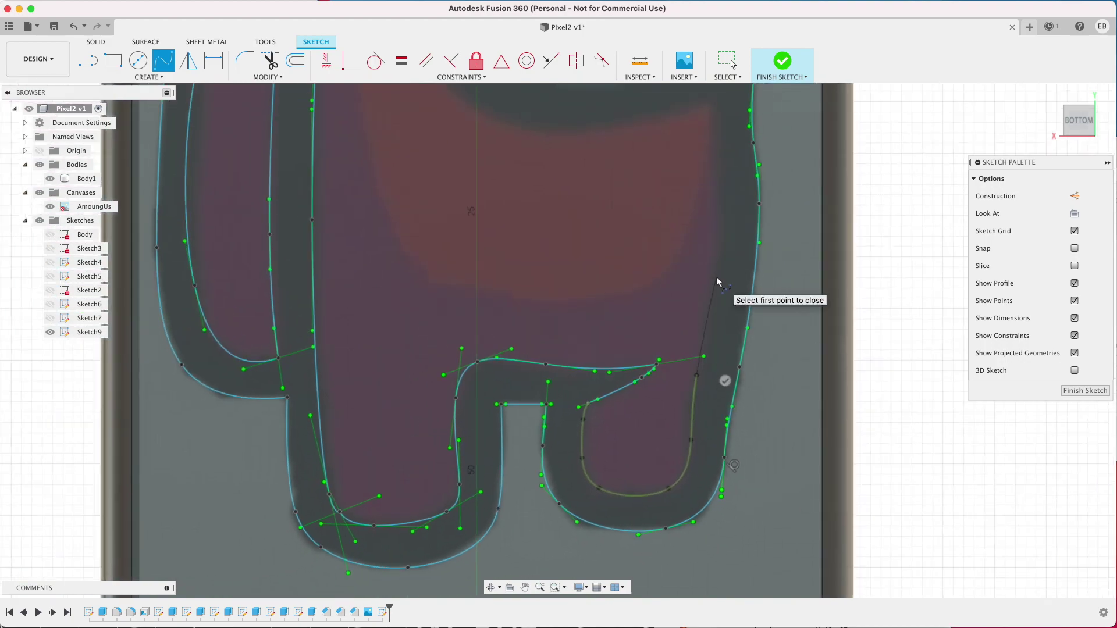
click(716, 277)
double_click(715, 100)
Step: Trace the outer edge of the visor's dark border with a fit point spline from the body's front edge around to the head's inner outline
scroll(732, 124, down, 3)
scroll(777, 154, up, 3)
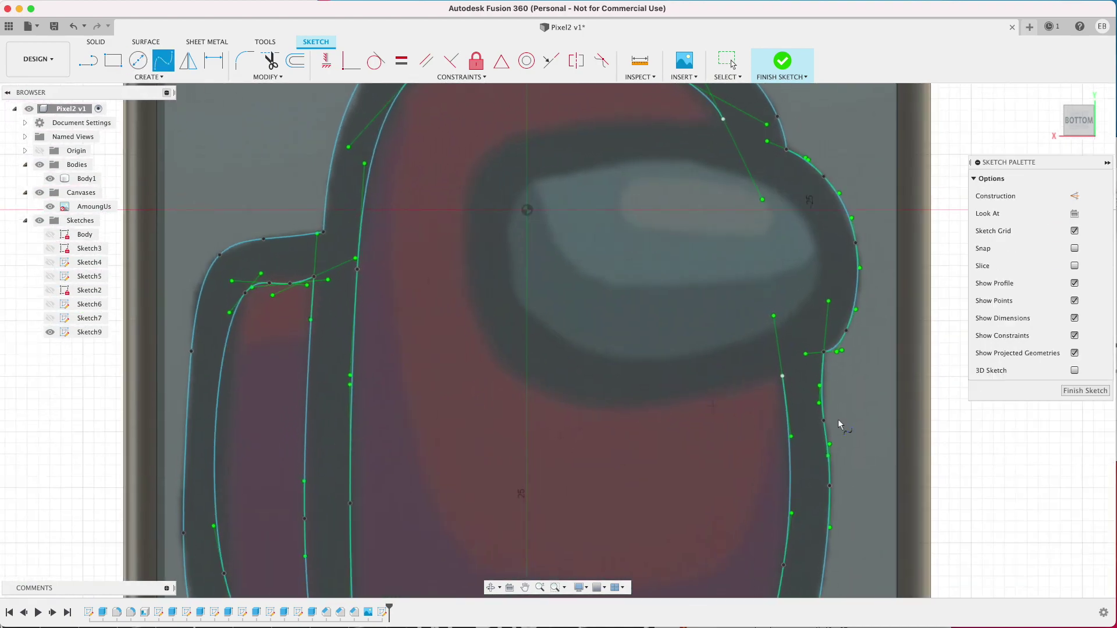
click(567, 403)
click(469, 307)
click(476, 165)
click(523, 128)
click(612, 113)
click(723, 118)
key(Escape)
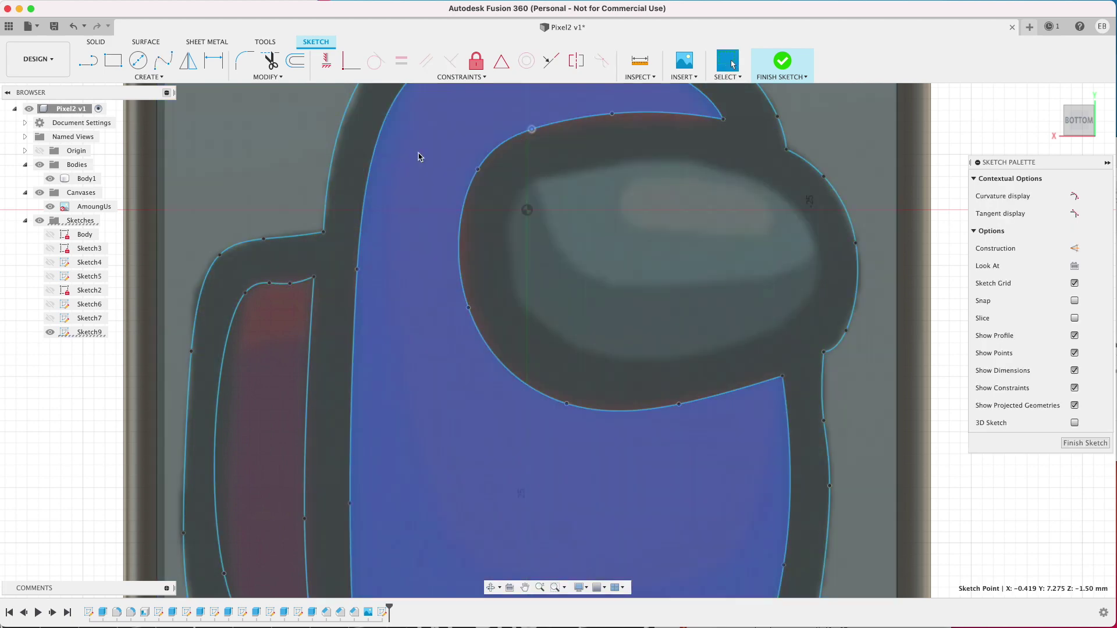
Step: Trace the visor glass with a closed fit point spline along the inner edge of its dark border
key(Return)
click(531, 175)
click(636, 158)
click(741, 169)
click(804, 213)
click(819, 287)
click(759, 343)
click(598, 360)
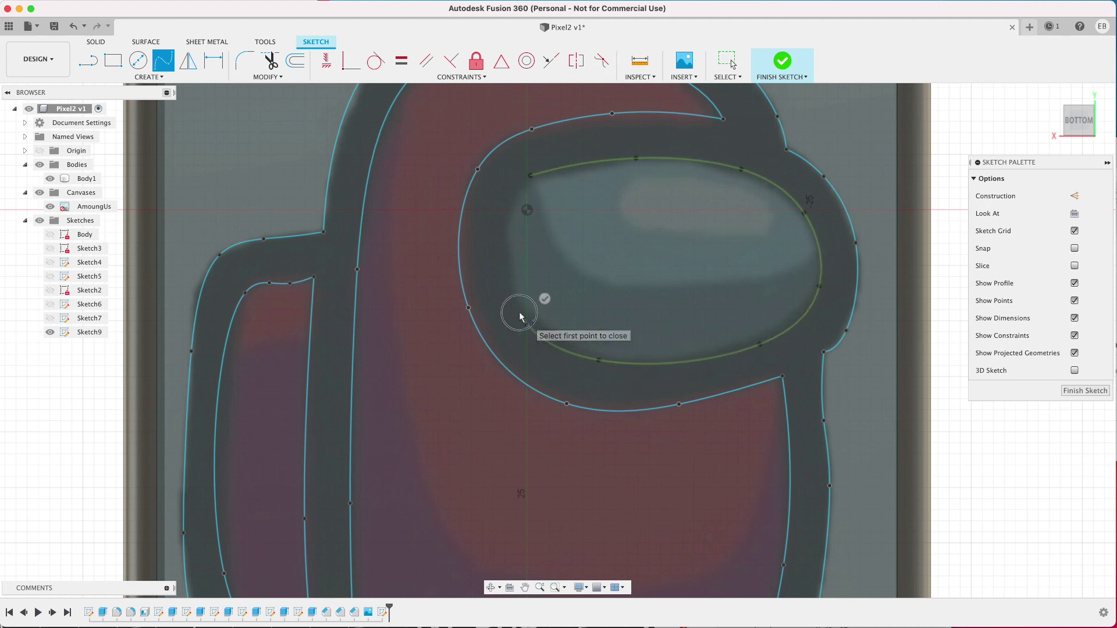
click(519, 312)
click(506, 208)
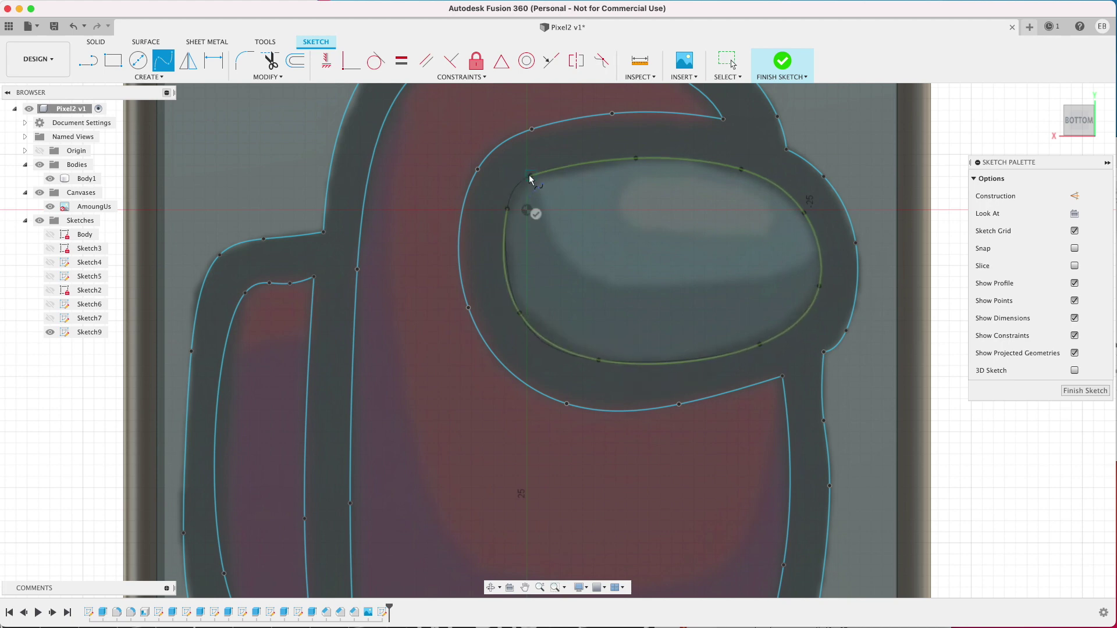
click(530, 174)
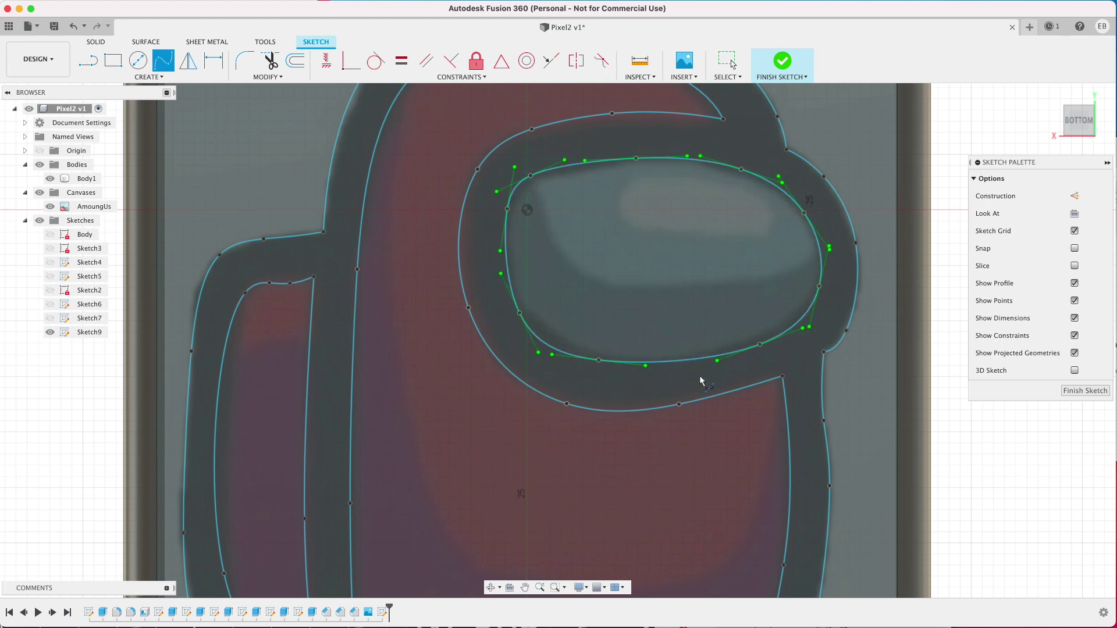
Step: Finish the sketch of the traced character logo
scroll(699, 375, down, 5)
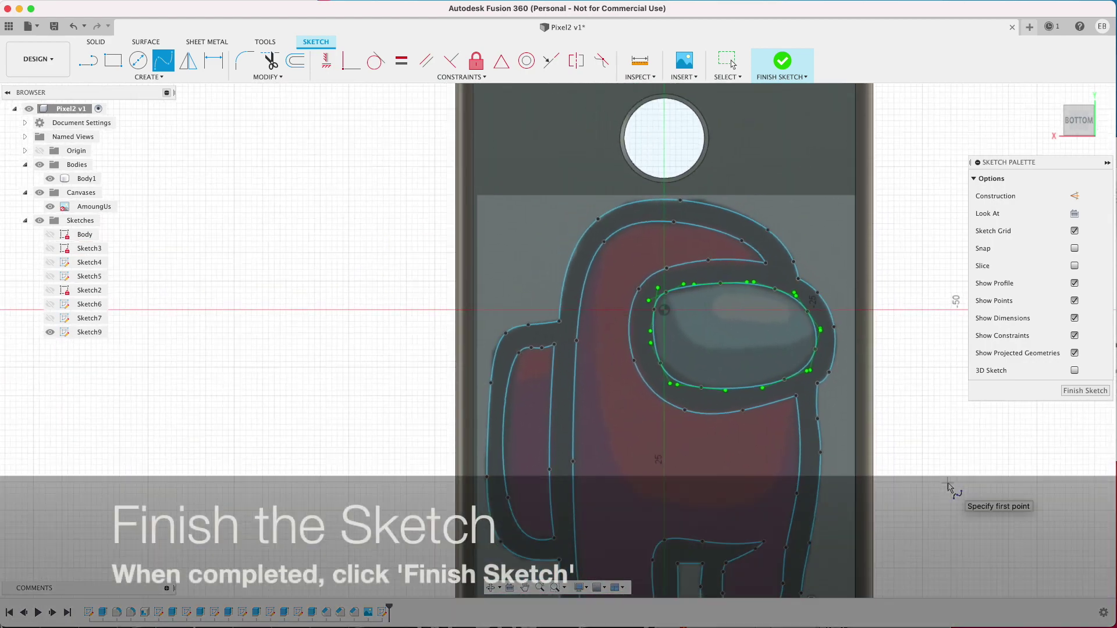
scroll(948, 486, down, 1)
scroll(925, 139, down, 3)
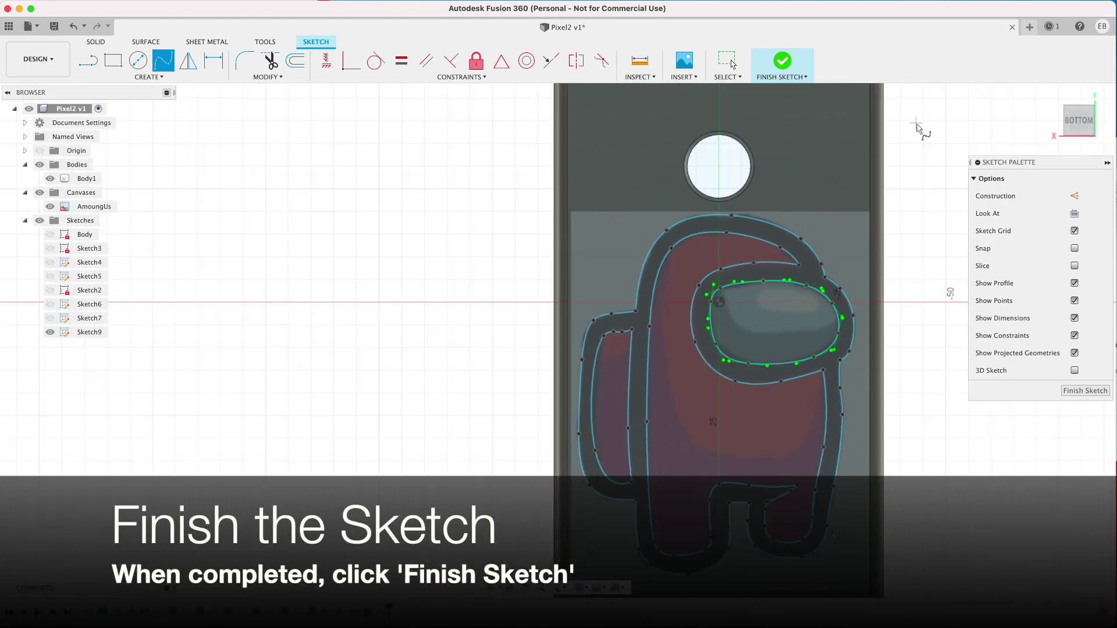
click(1080, 392)
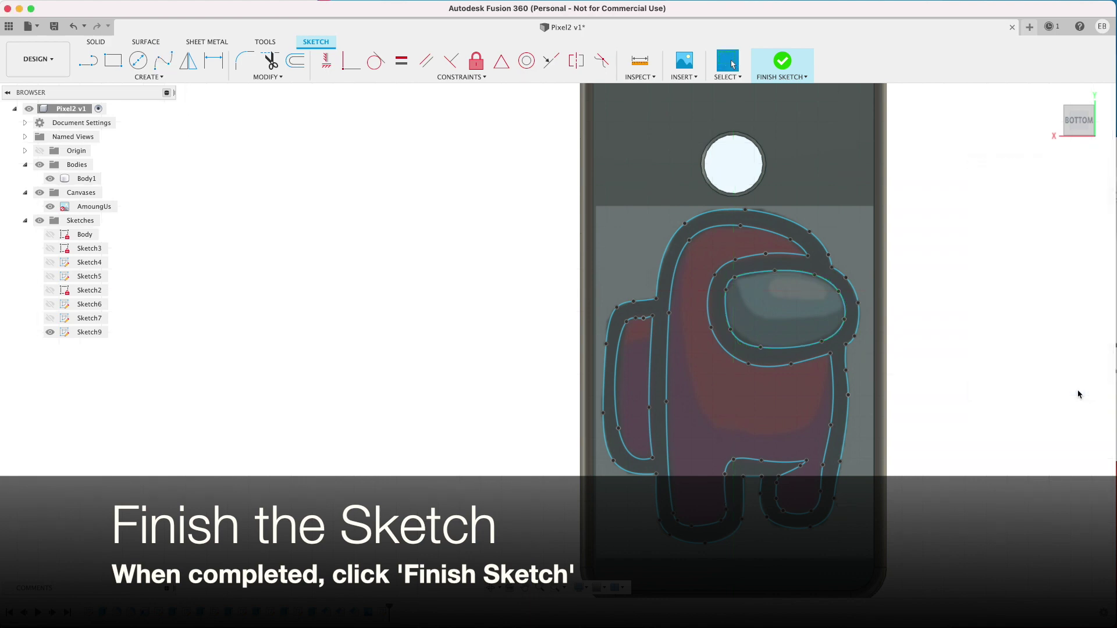
Step: Extrude the character's outline profile by -1 mm as a cut into the back of the case
click(782, 233)
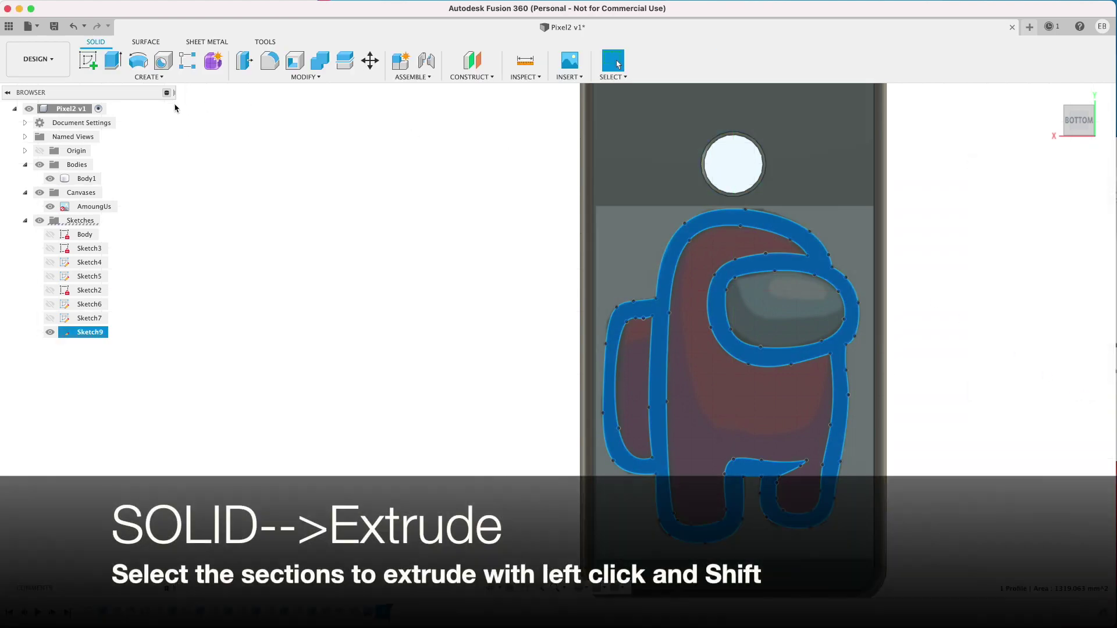
click(113, 60)
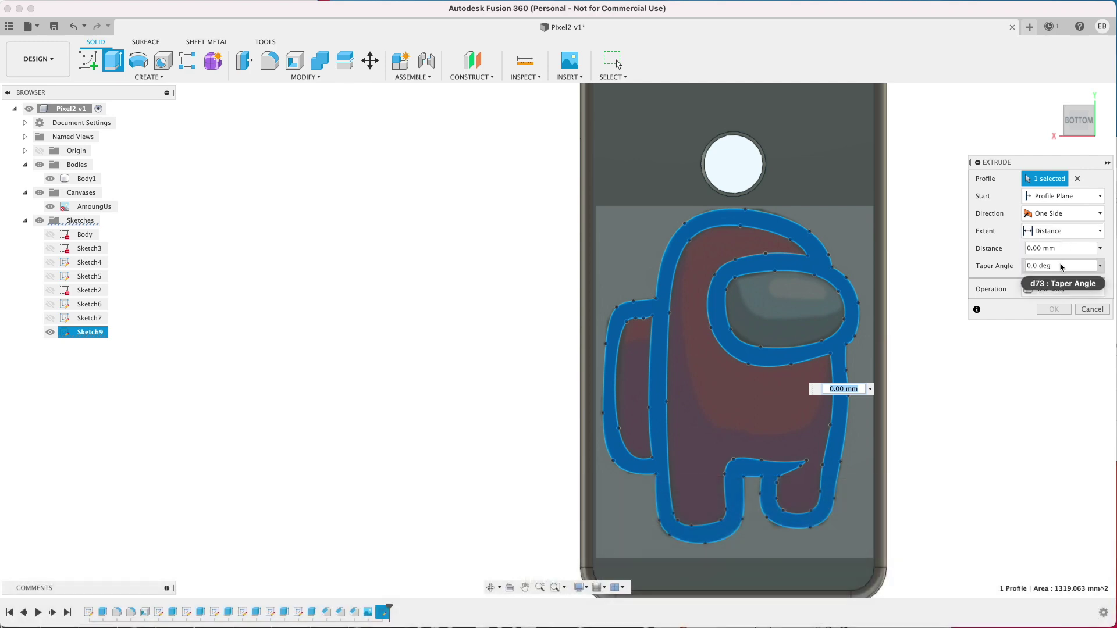
click(1037, 248)
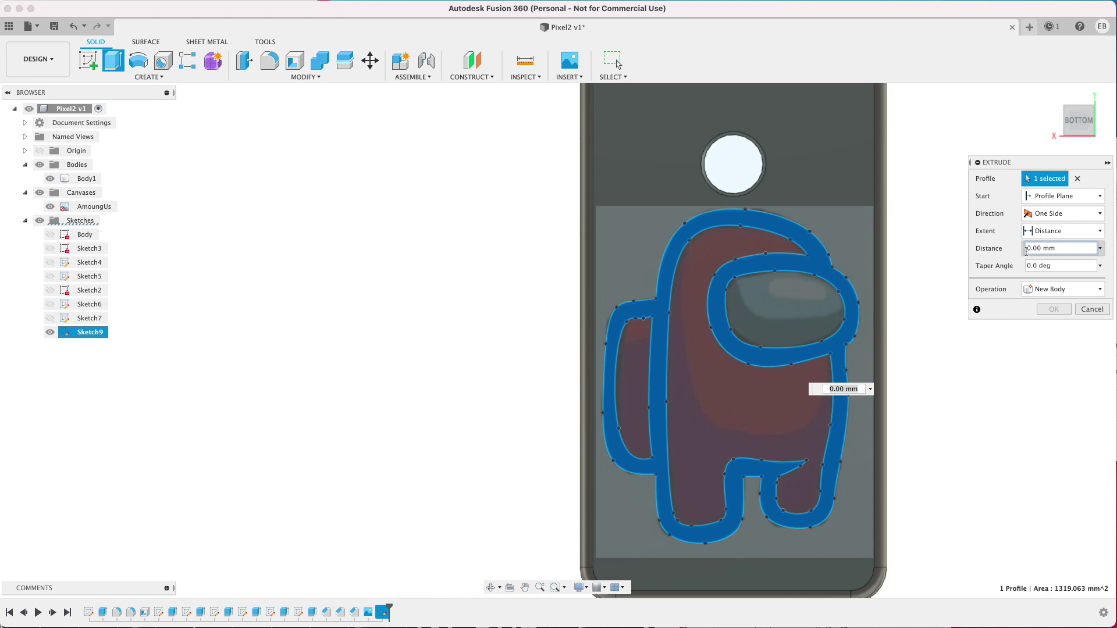
key(Return)
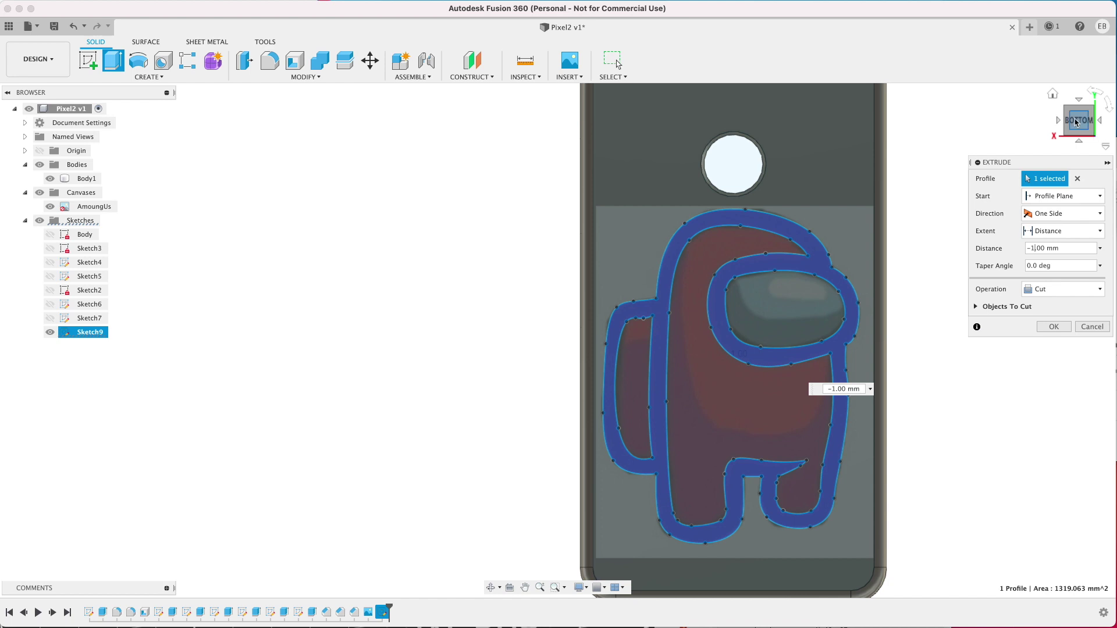
drag(1080, 119, 1075, 185)
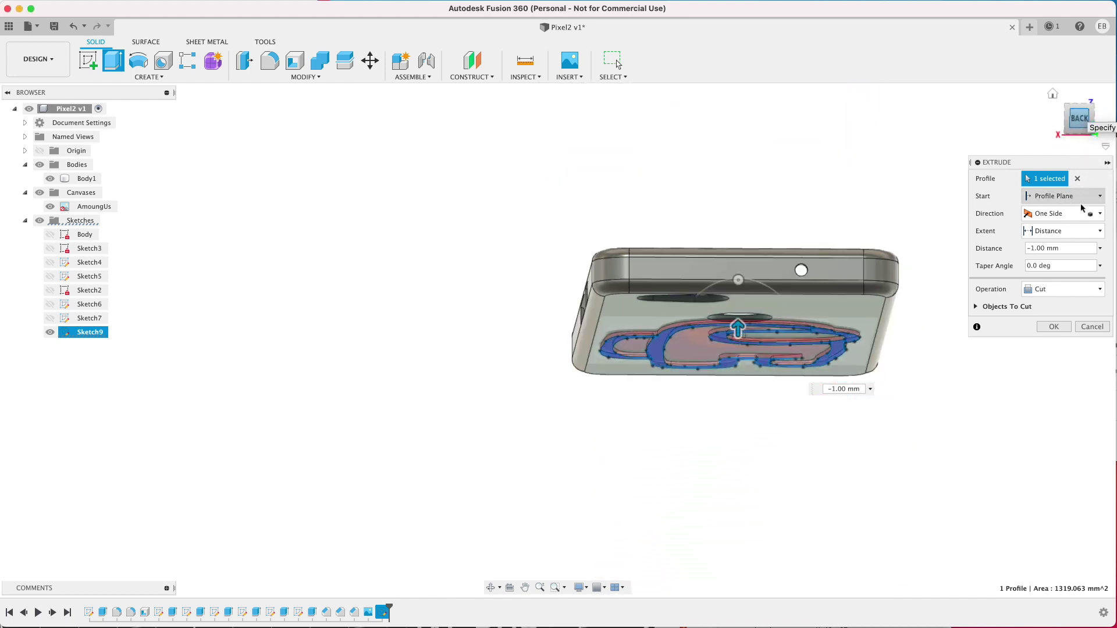
click(1056, 327)
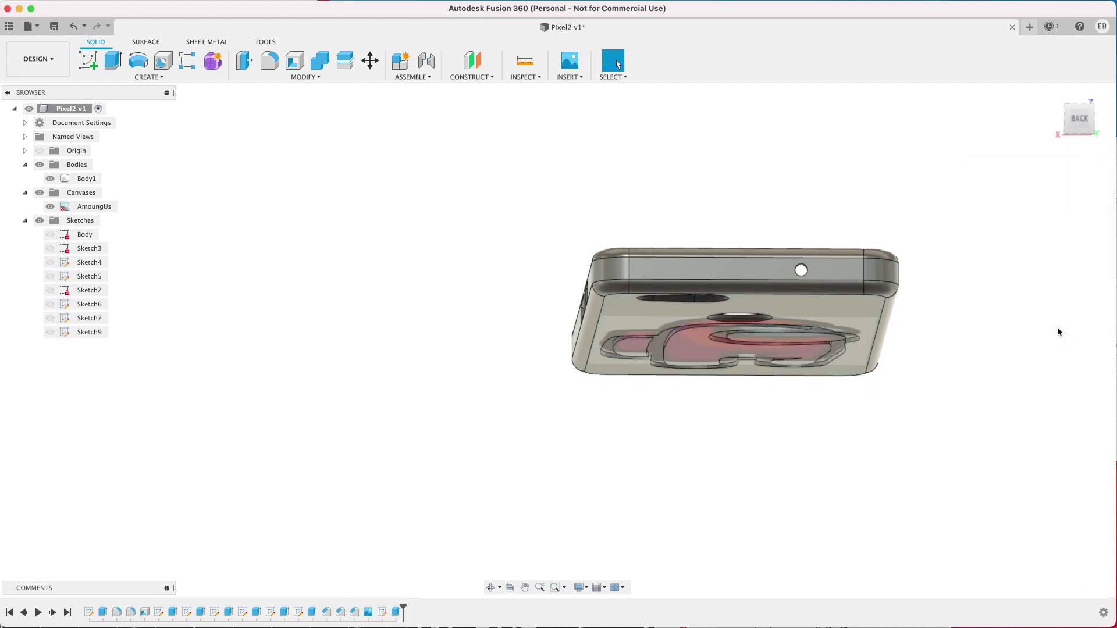
Step: Hide the canvases and inspect the logo cut into the back of the case
click(1053, 100)
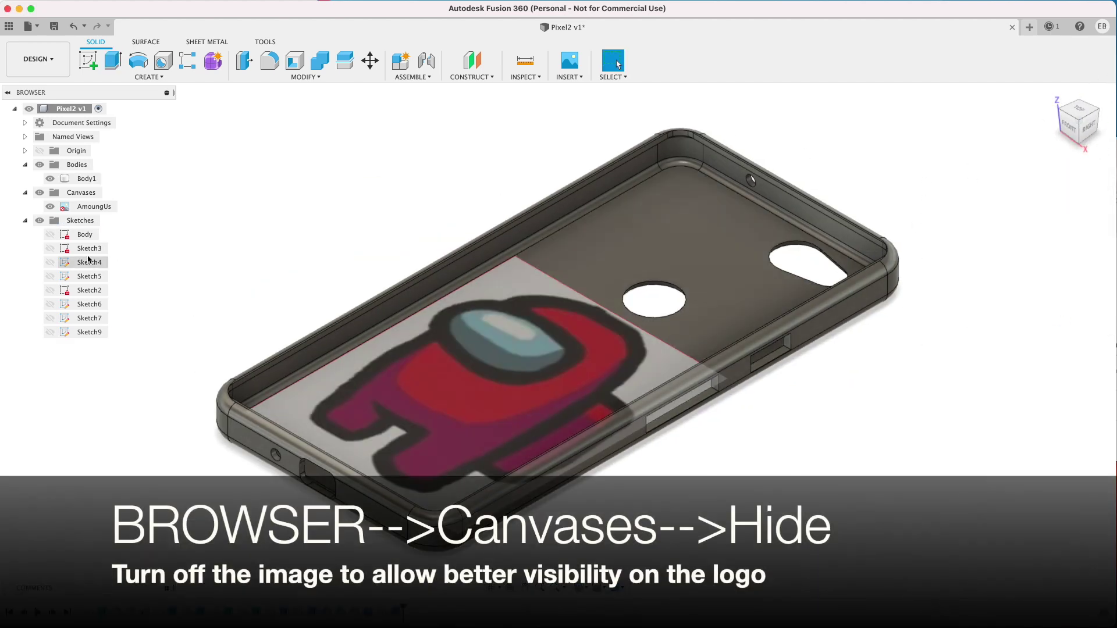
click(40, 192)
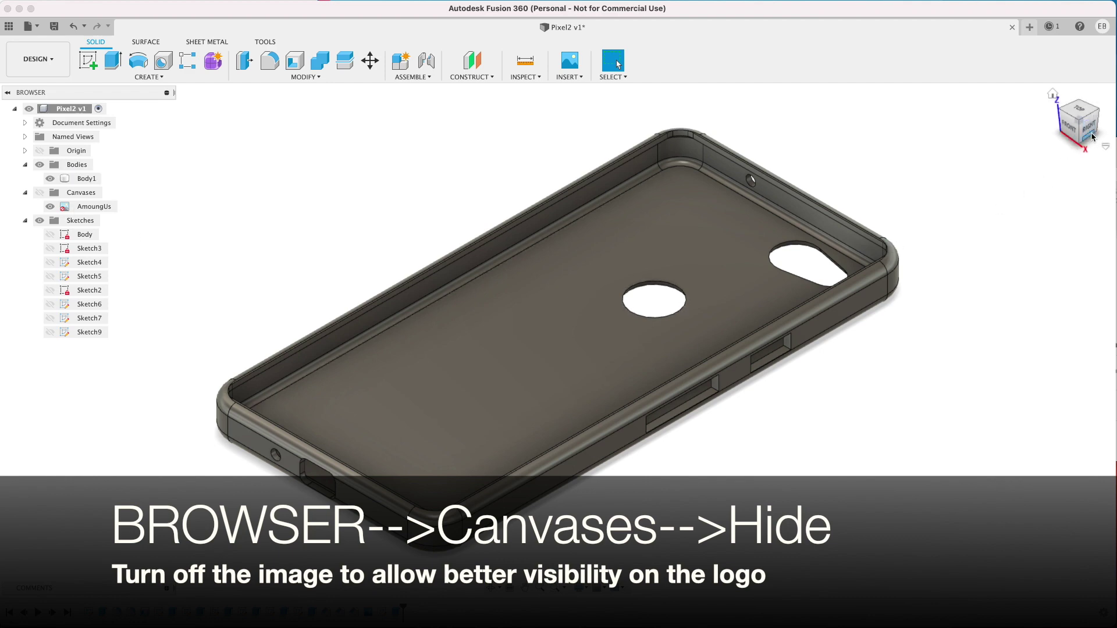
click(1093, 138)
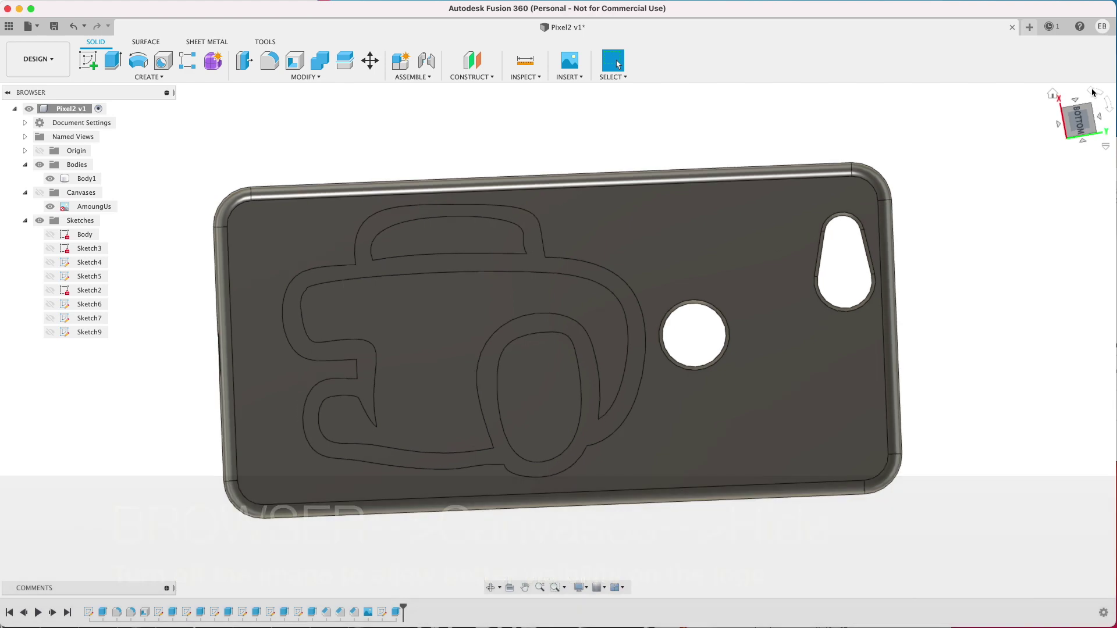
click(1094, 92)
scroll(833, 276, down, 2)
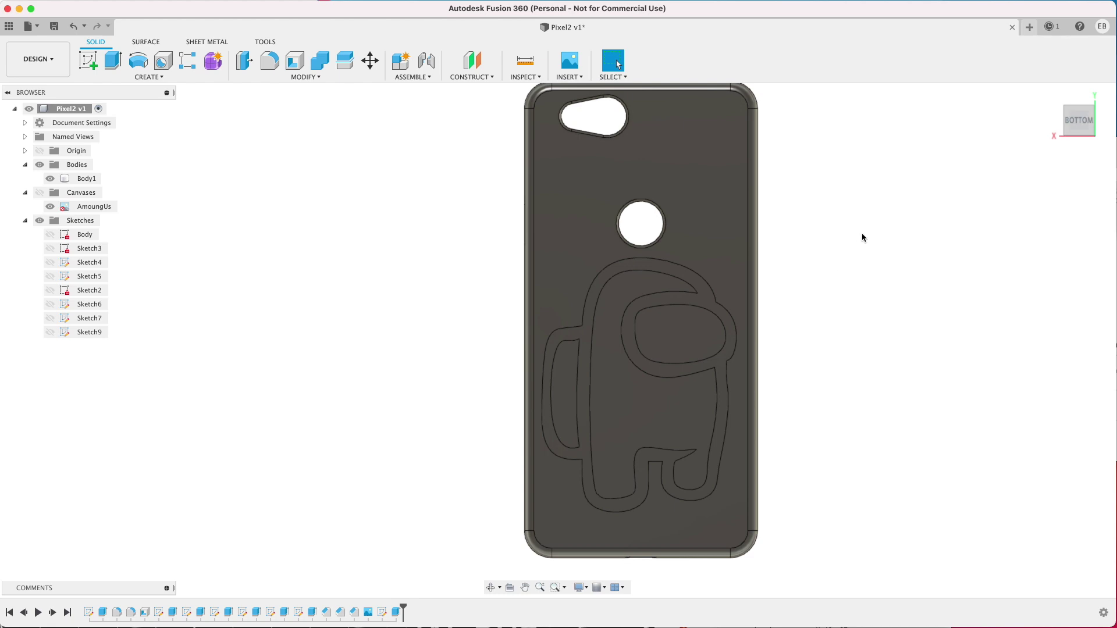
Step: Save the whole Pixel2 component as an STL file named Pixel2Case_AmoungUs in the Downloads folder
mouse_move(1086, 103)
click(1051, 94)
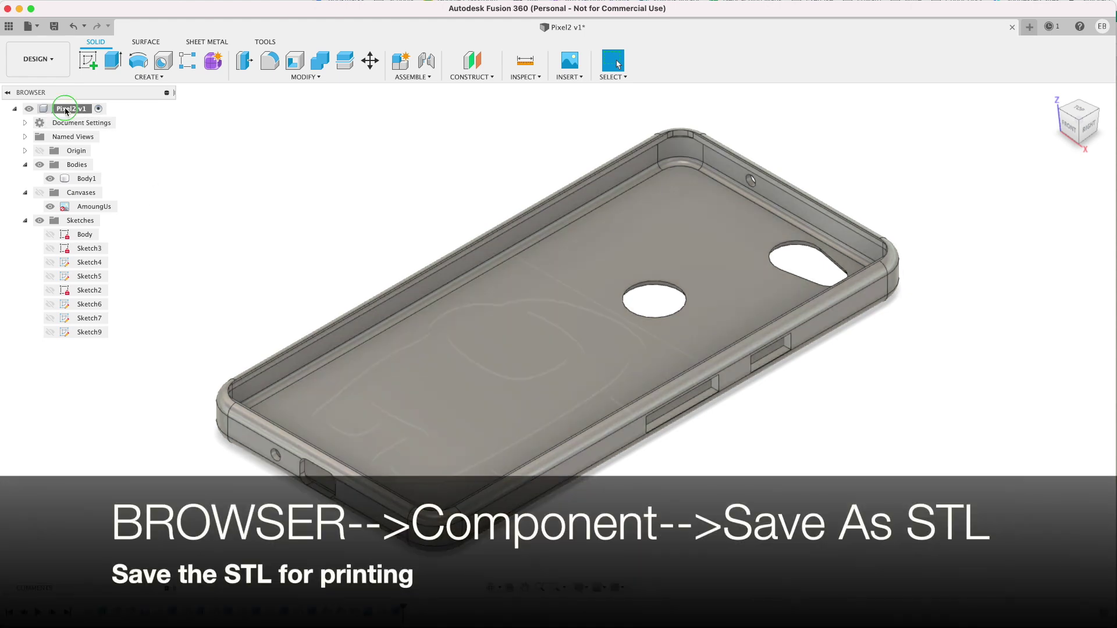
right_click(67, 109)
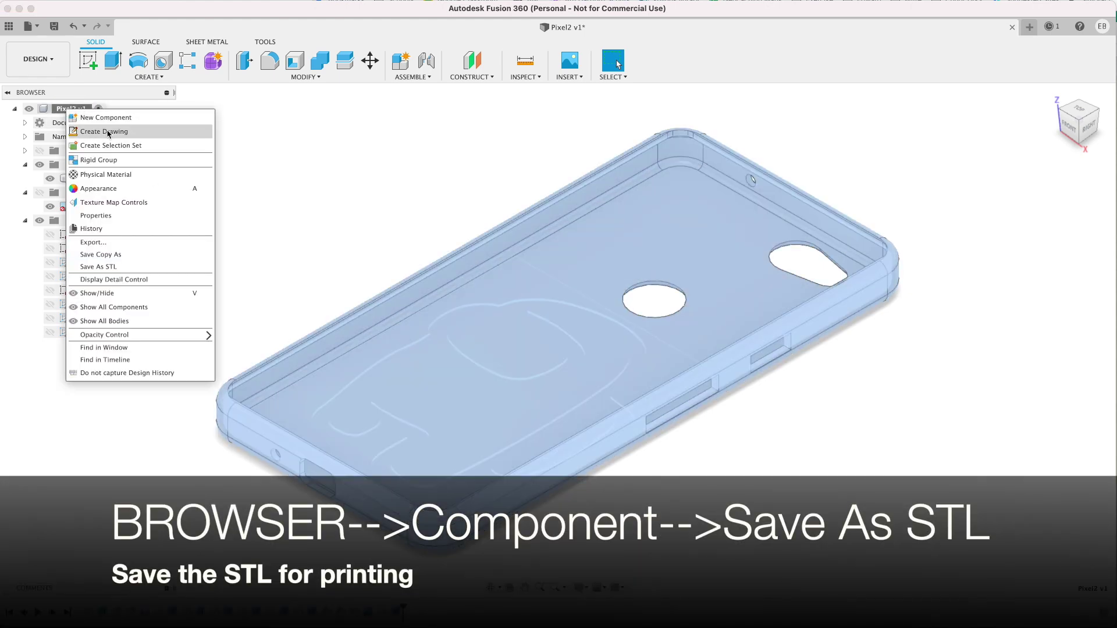
click(132, 266)
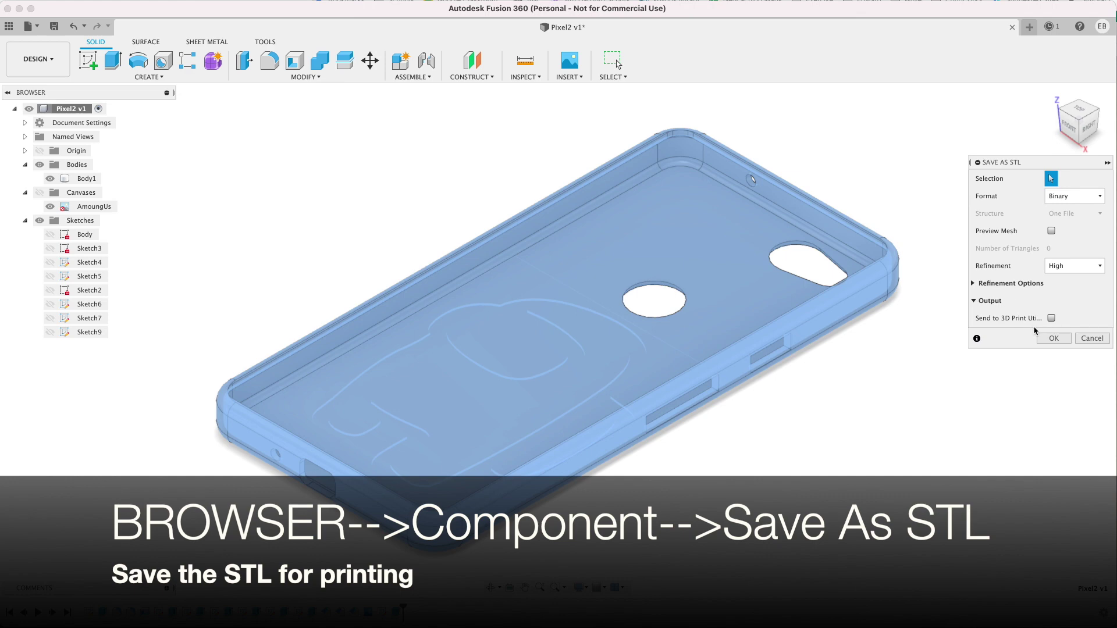
click(1053, 338)
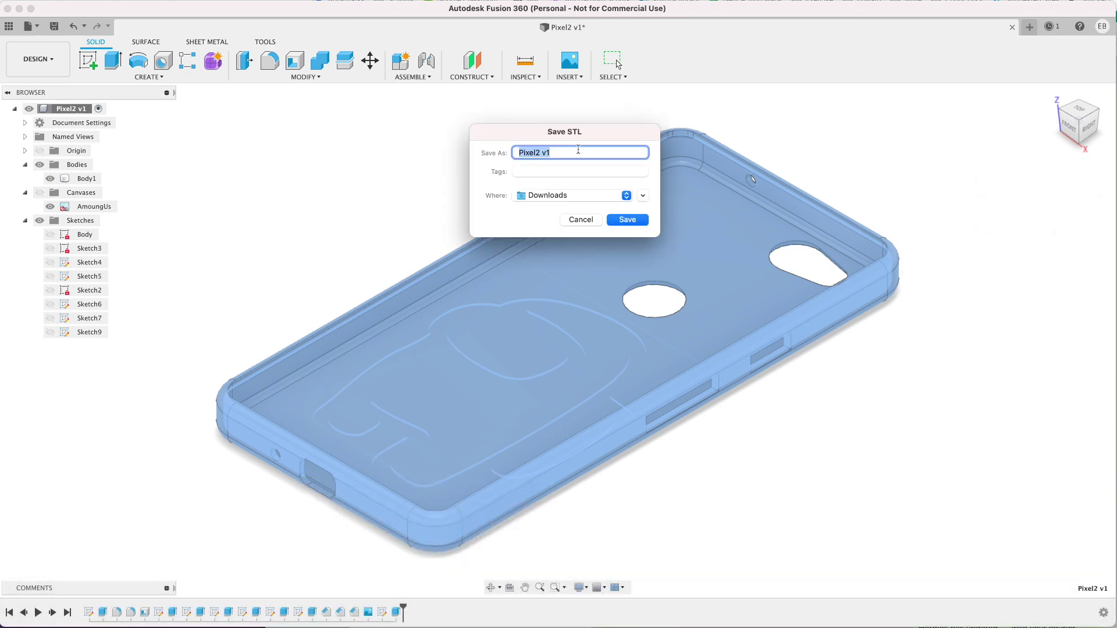
text(Pixel2Case_AmoungUs)
key(Return)
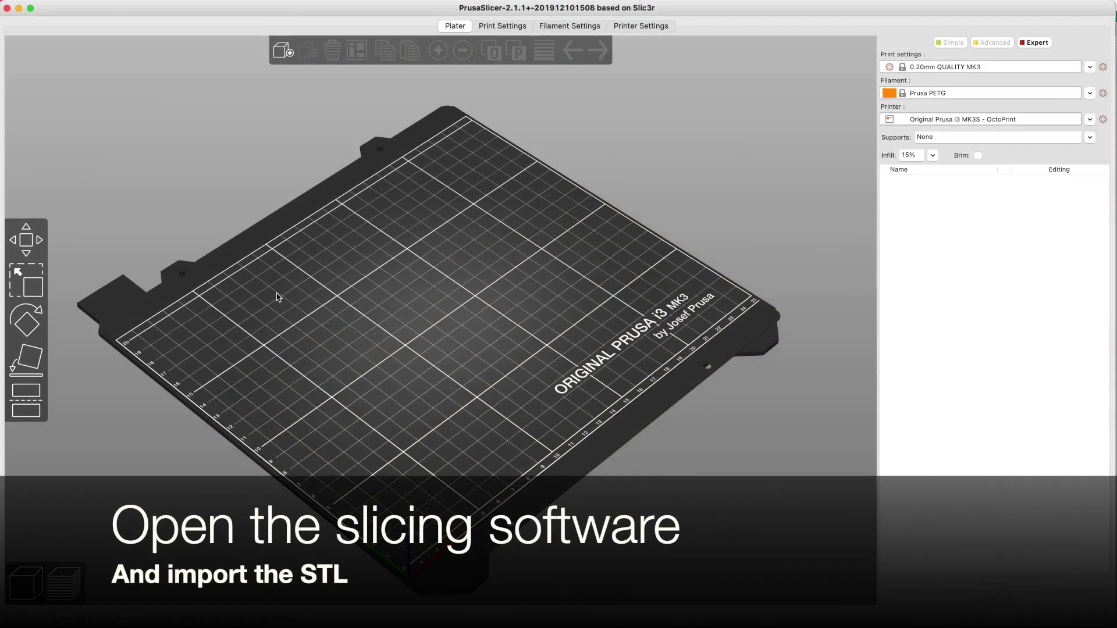
Step: Switch to PrusaSlicer and import Pixel2Case_AmoungUs.stl onto the print bed
click(279, 51)
double_click(538, 162)
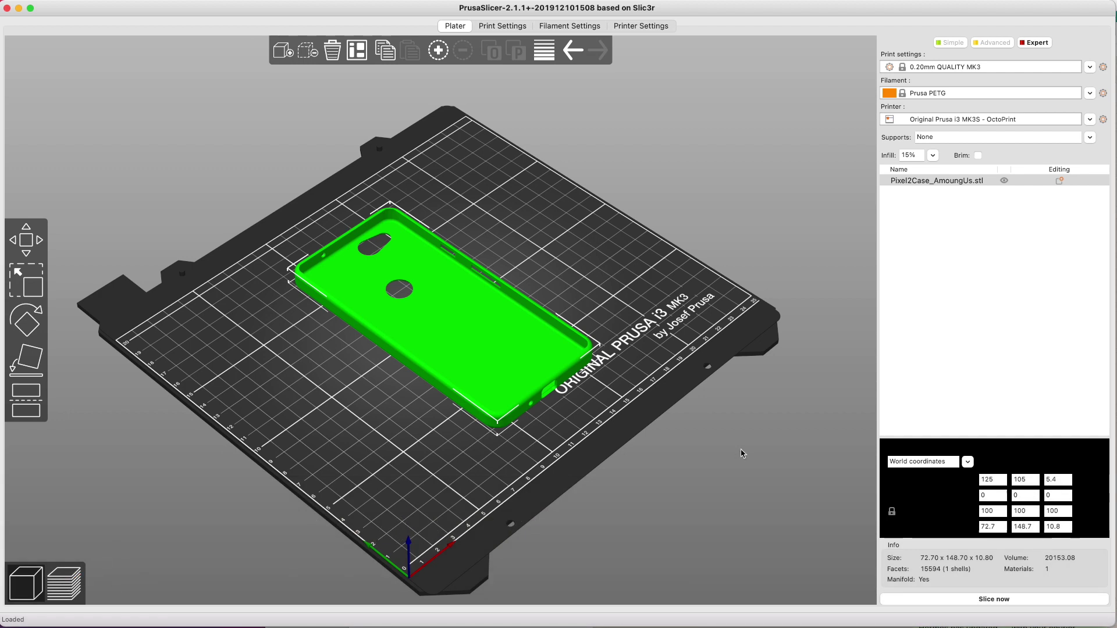
Step: Slice the case and add a colour change at the 0.80 mm layer, where the logo recess is bridged
click(994, 601)
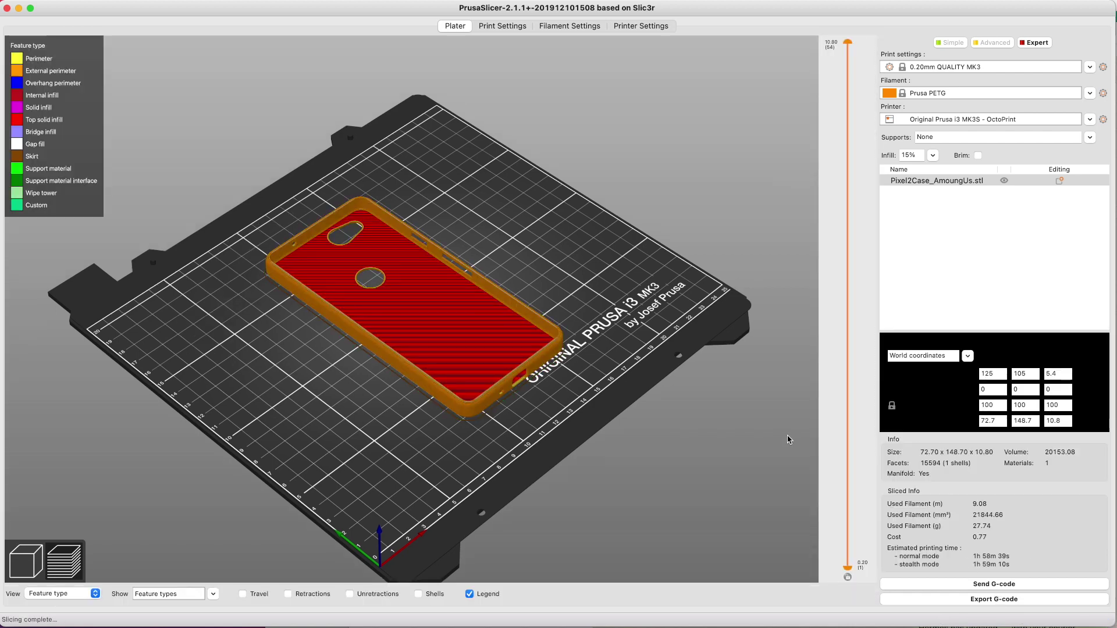
drag(848, 43, 838, 543)
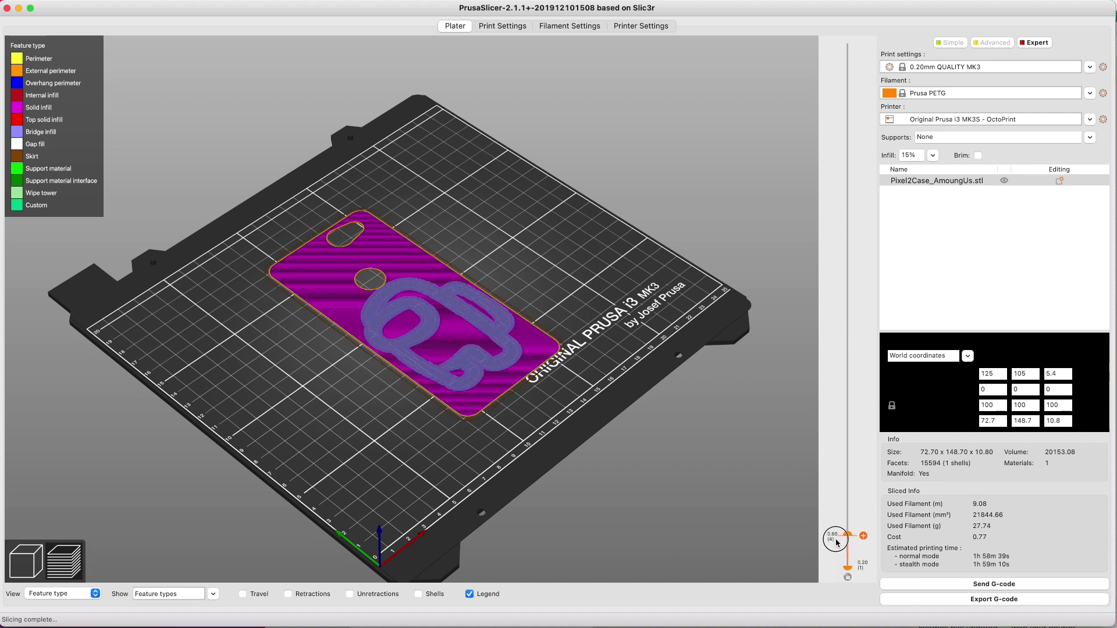
click(863, 536)
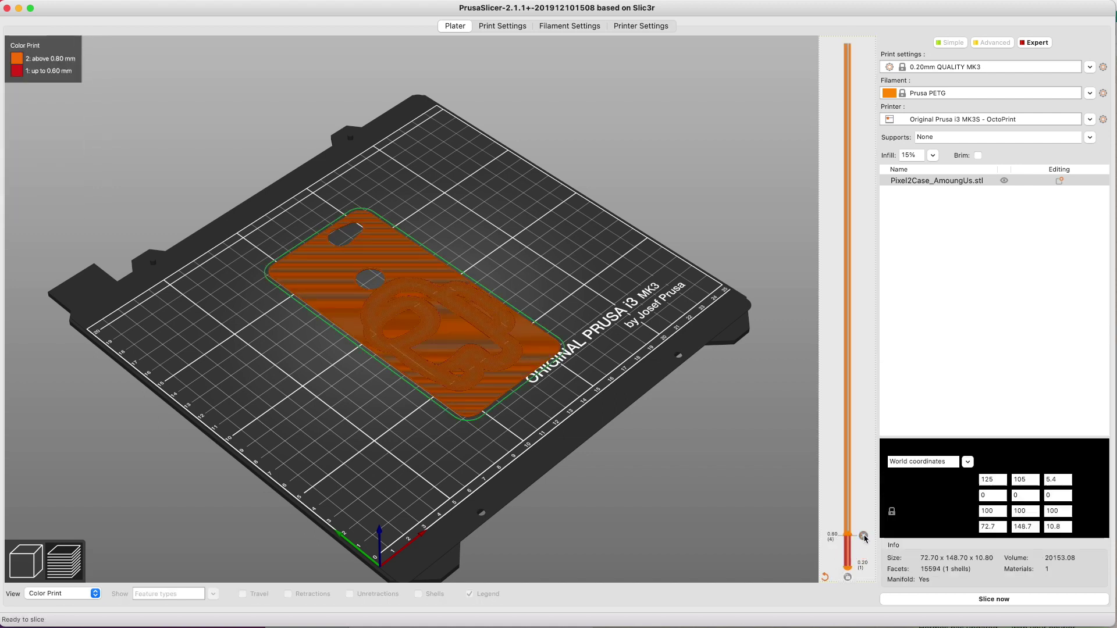
Step: Step through the layers above the logo, add a second colour change at 1.20 mm, and preview the case at full height
scroll(616, 378, down, 2)
scroll(616, 377, up, 10)
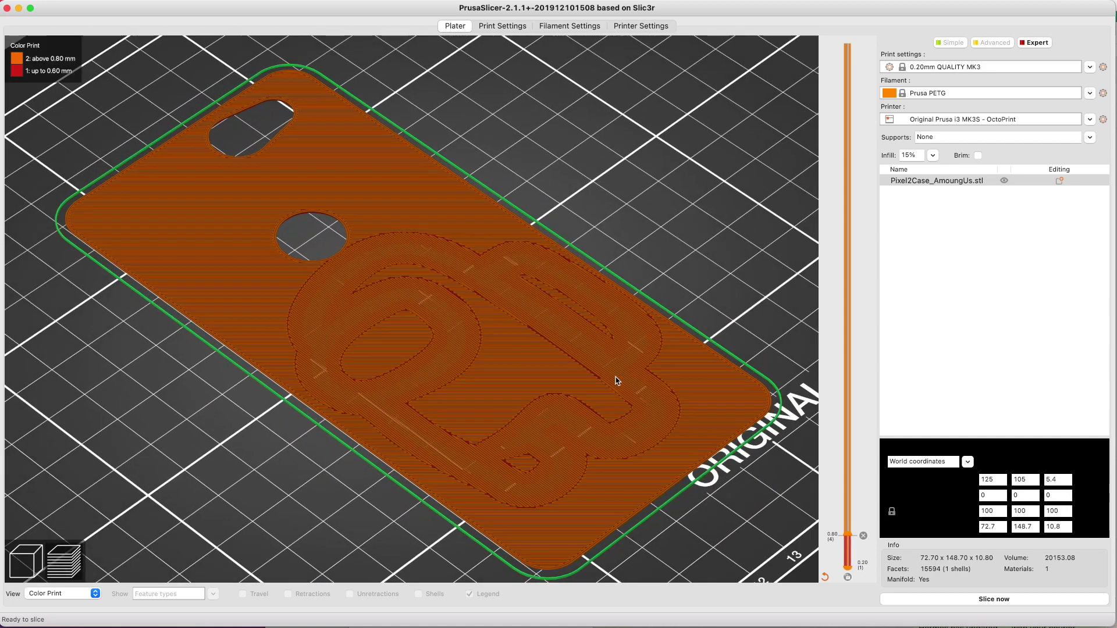
scroll(618, 381, up, 3)
drag(849, 536, 850, 515)
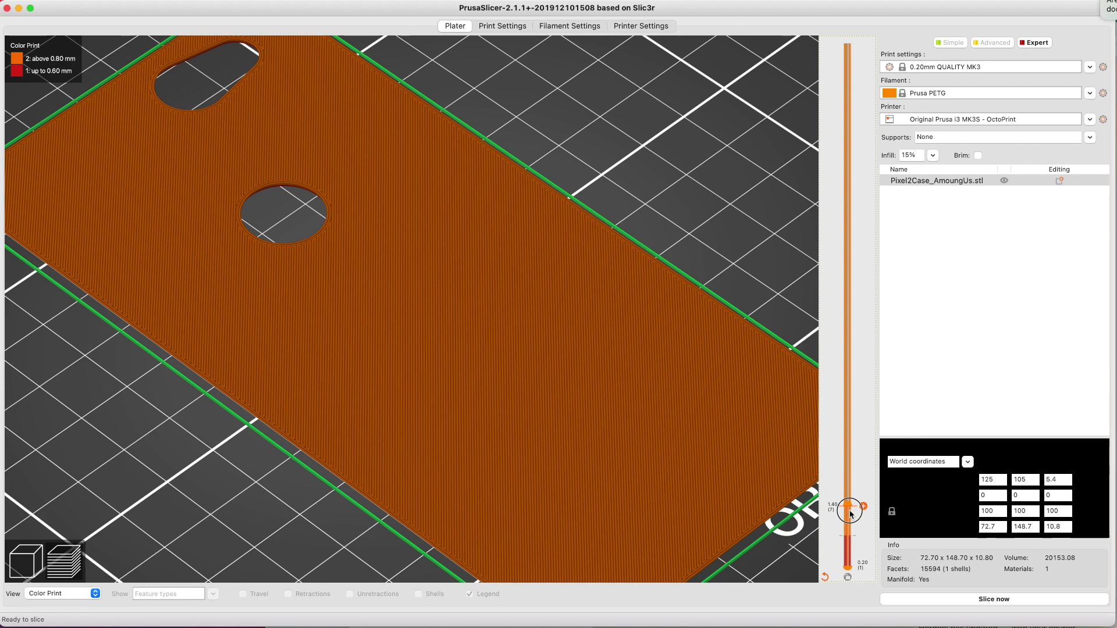
mouse_move(850, 514)
mouse_down()
mouse_move(848, 477)
mouse_move(855, 533)
mouse_up()
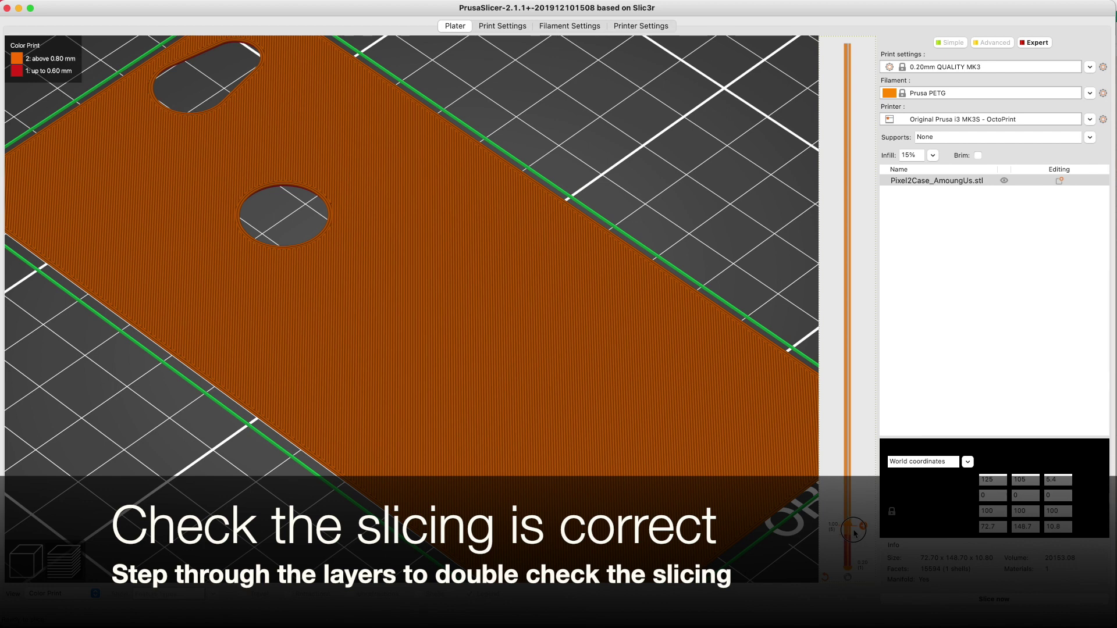
drag(855, 533, 864, 518)
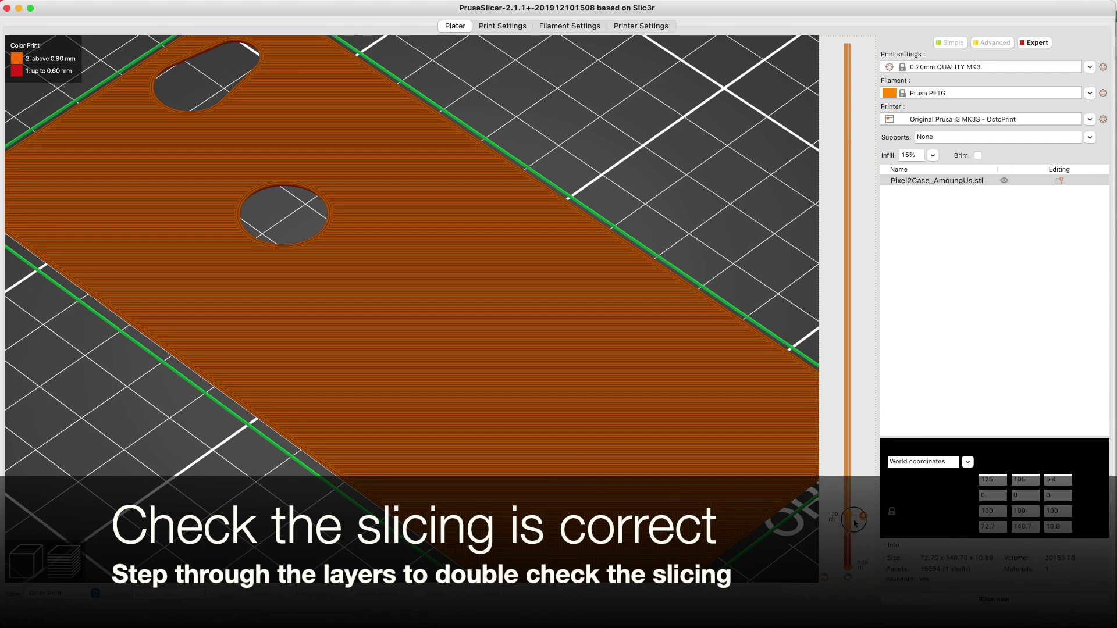
click(863, 517)
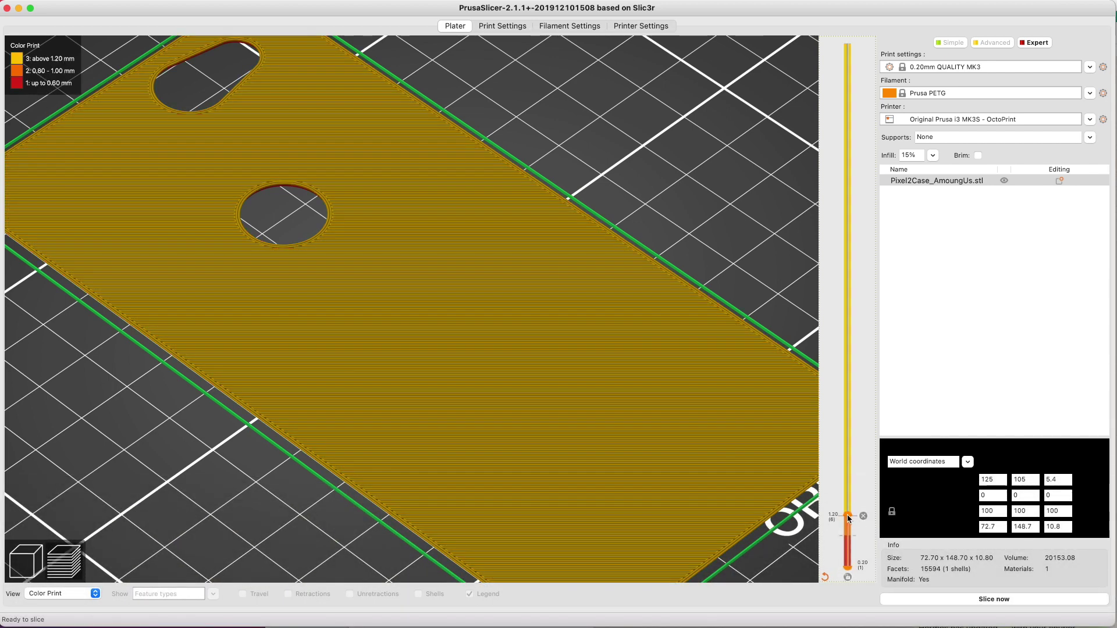
drag(848, 519, 850, 47)
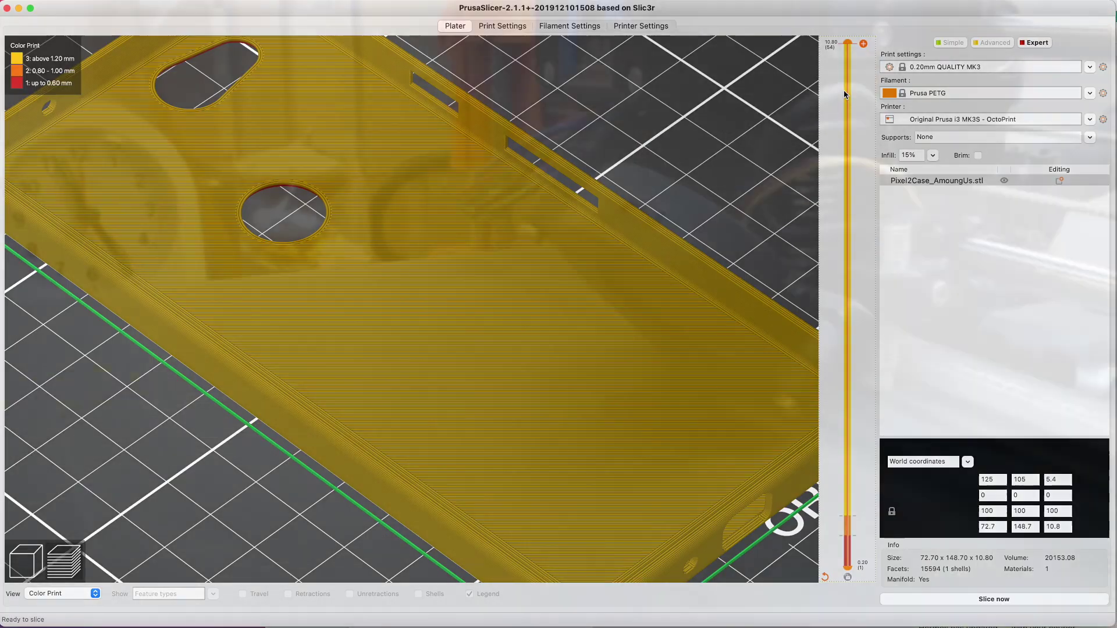